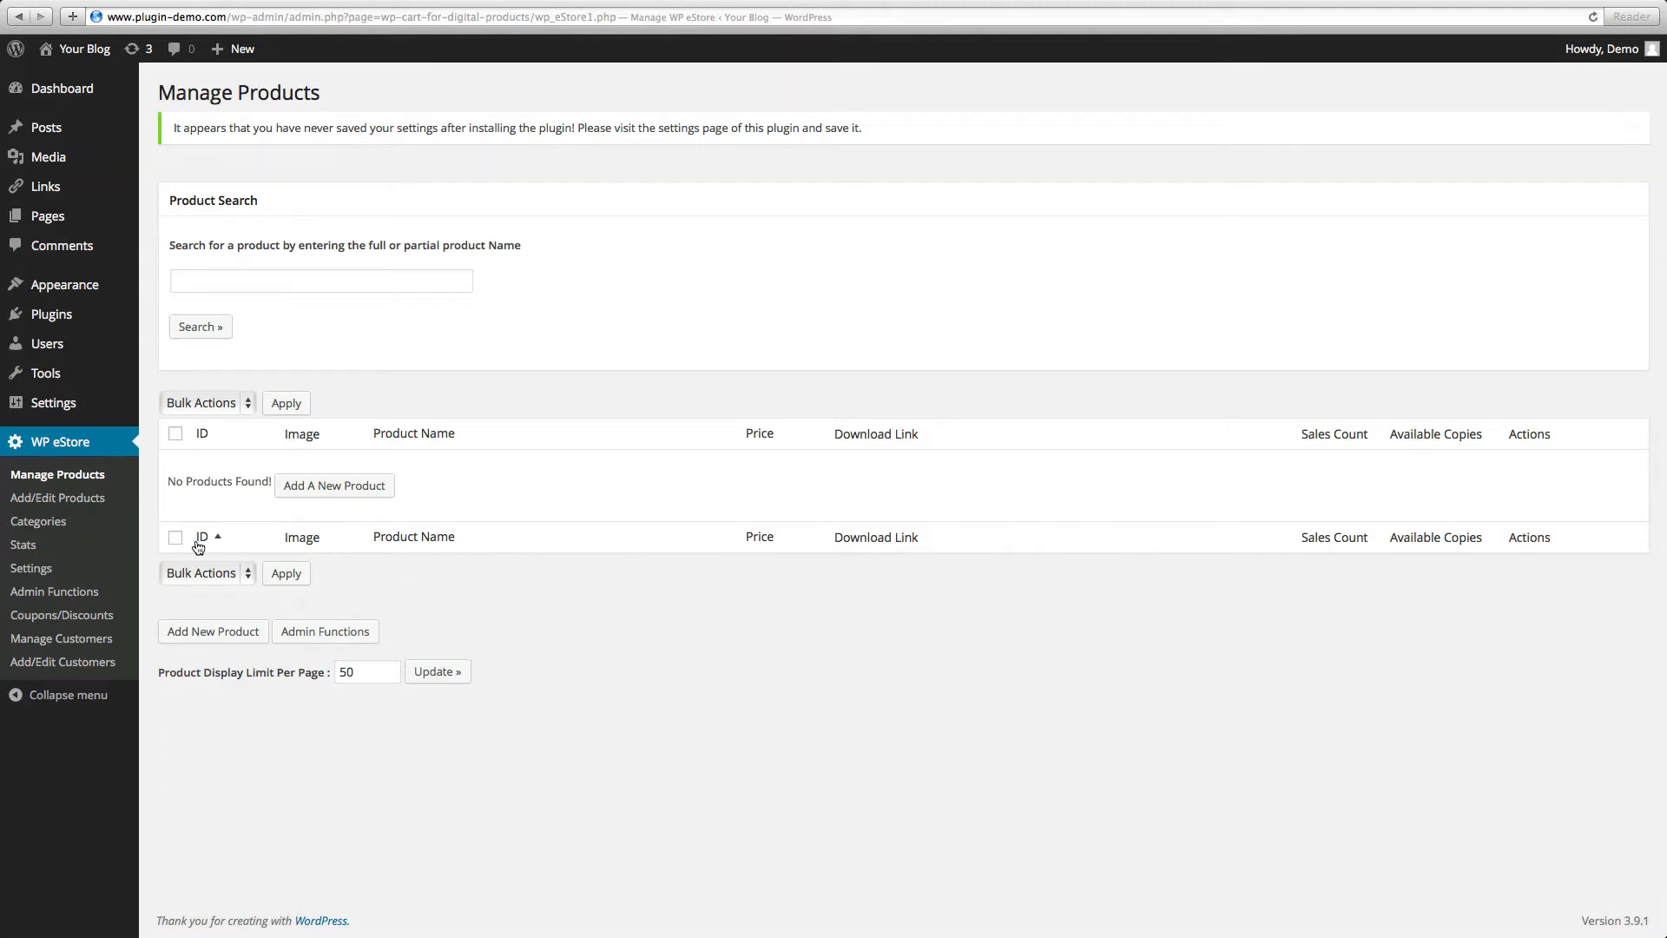
pyautogui.click(26, 571)
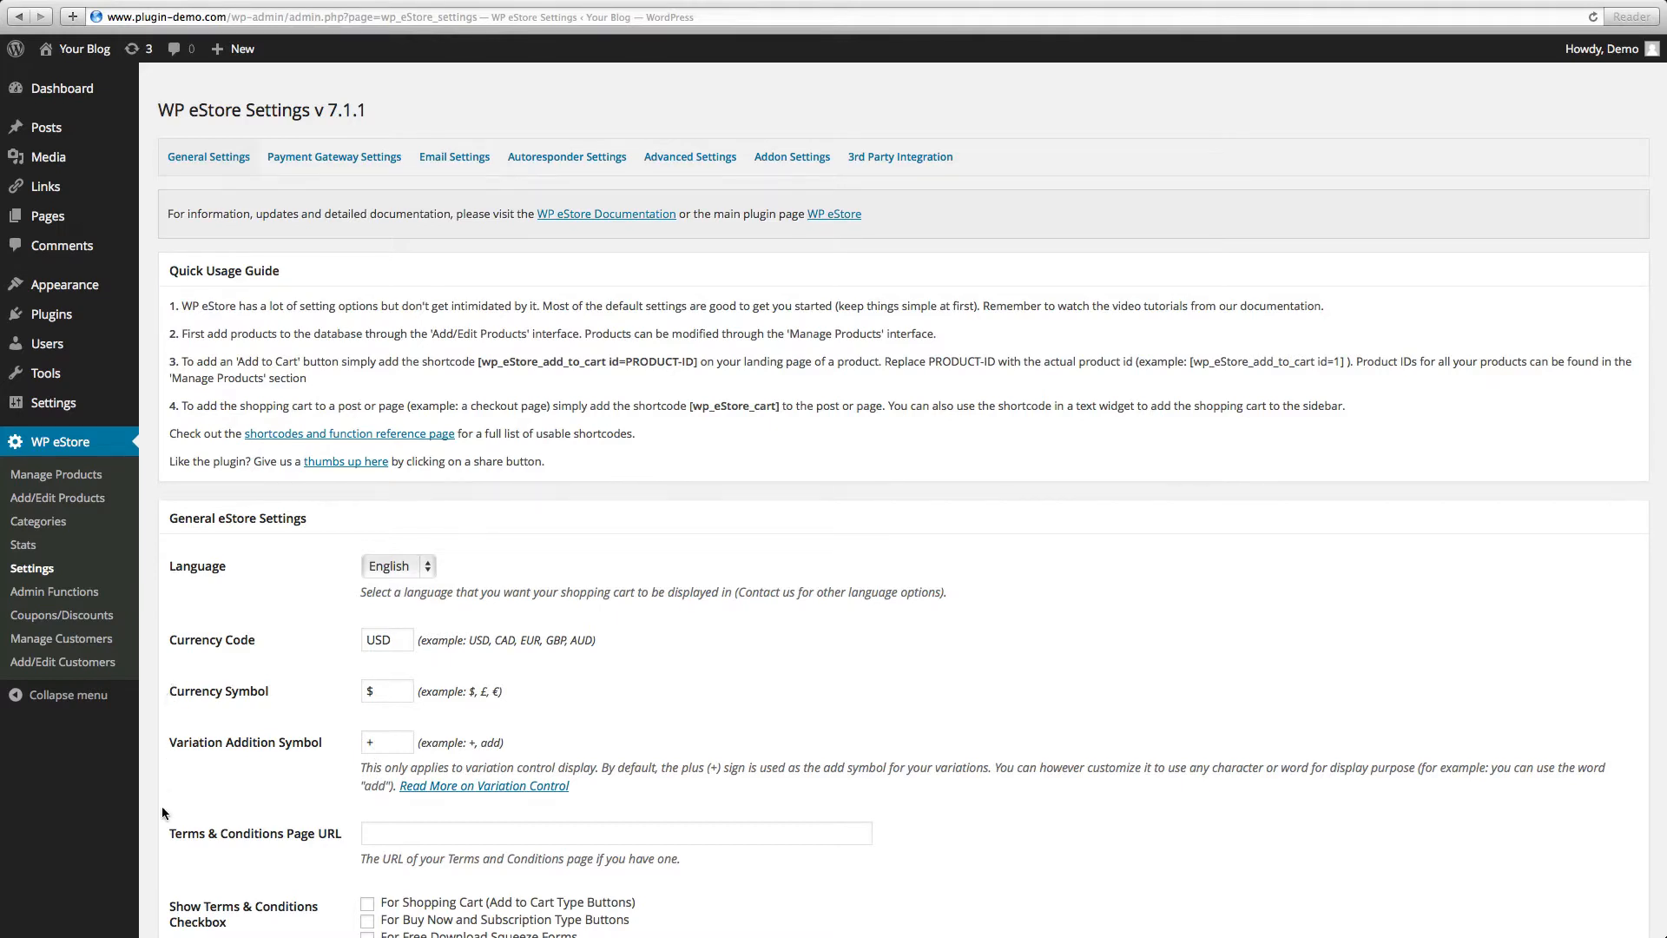
pyautogui.click(381, 835)
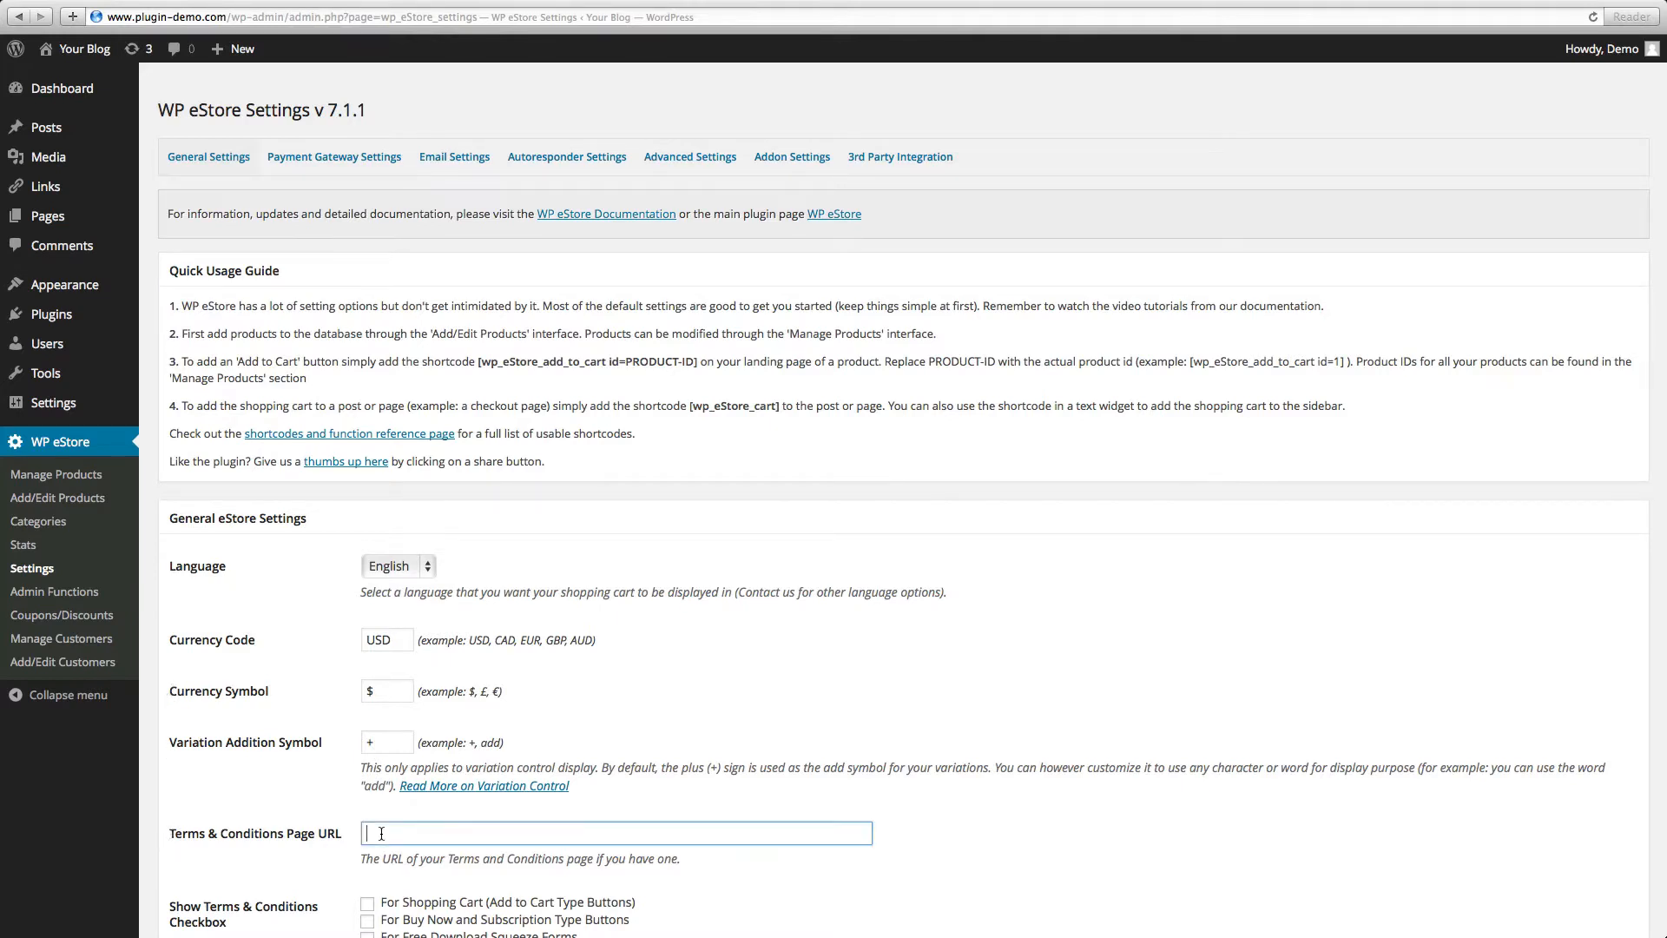
pyautogui.write('http://dom')
pyautogui.write('ain.com/terms')
pyautogui.scroll(-3, 1506, 819)
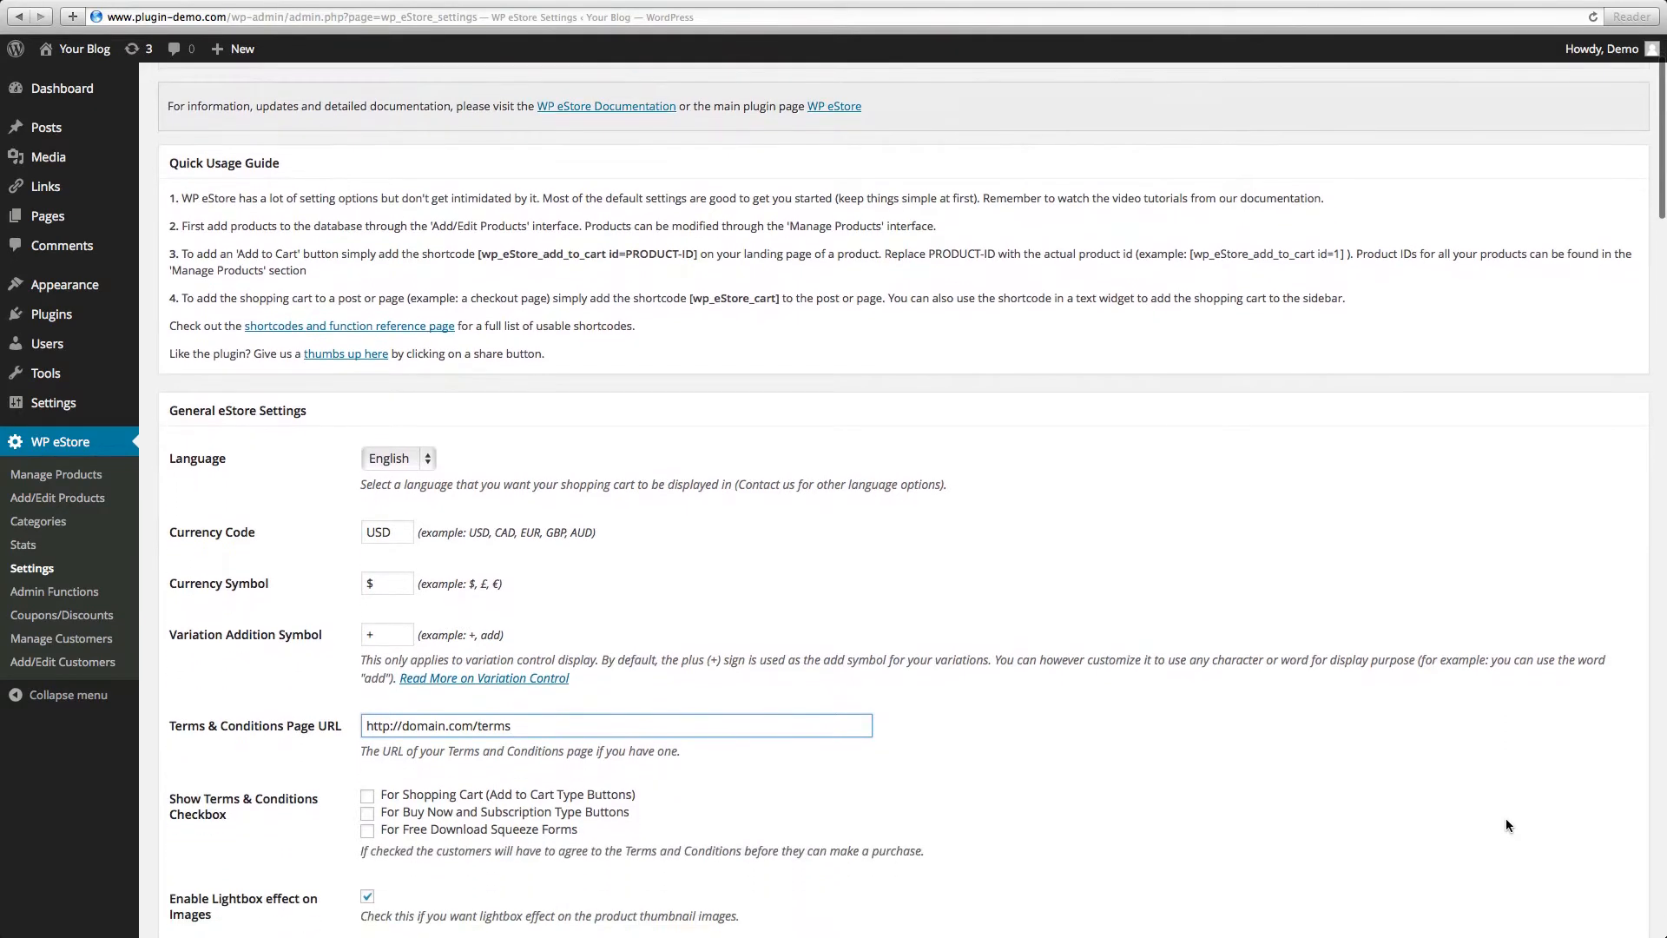
pyautogui.scroll(-3, 1506, 819)
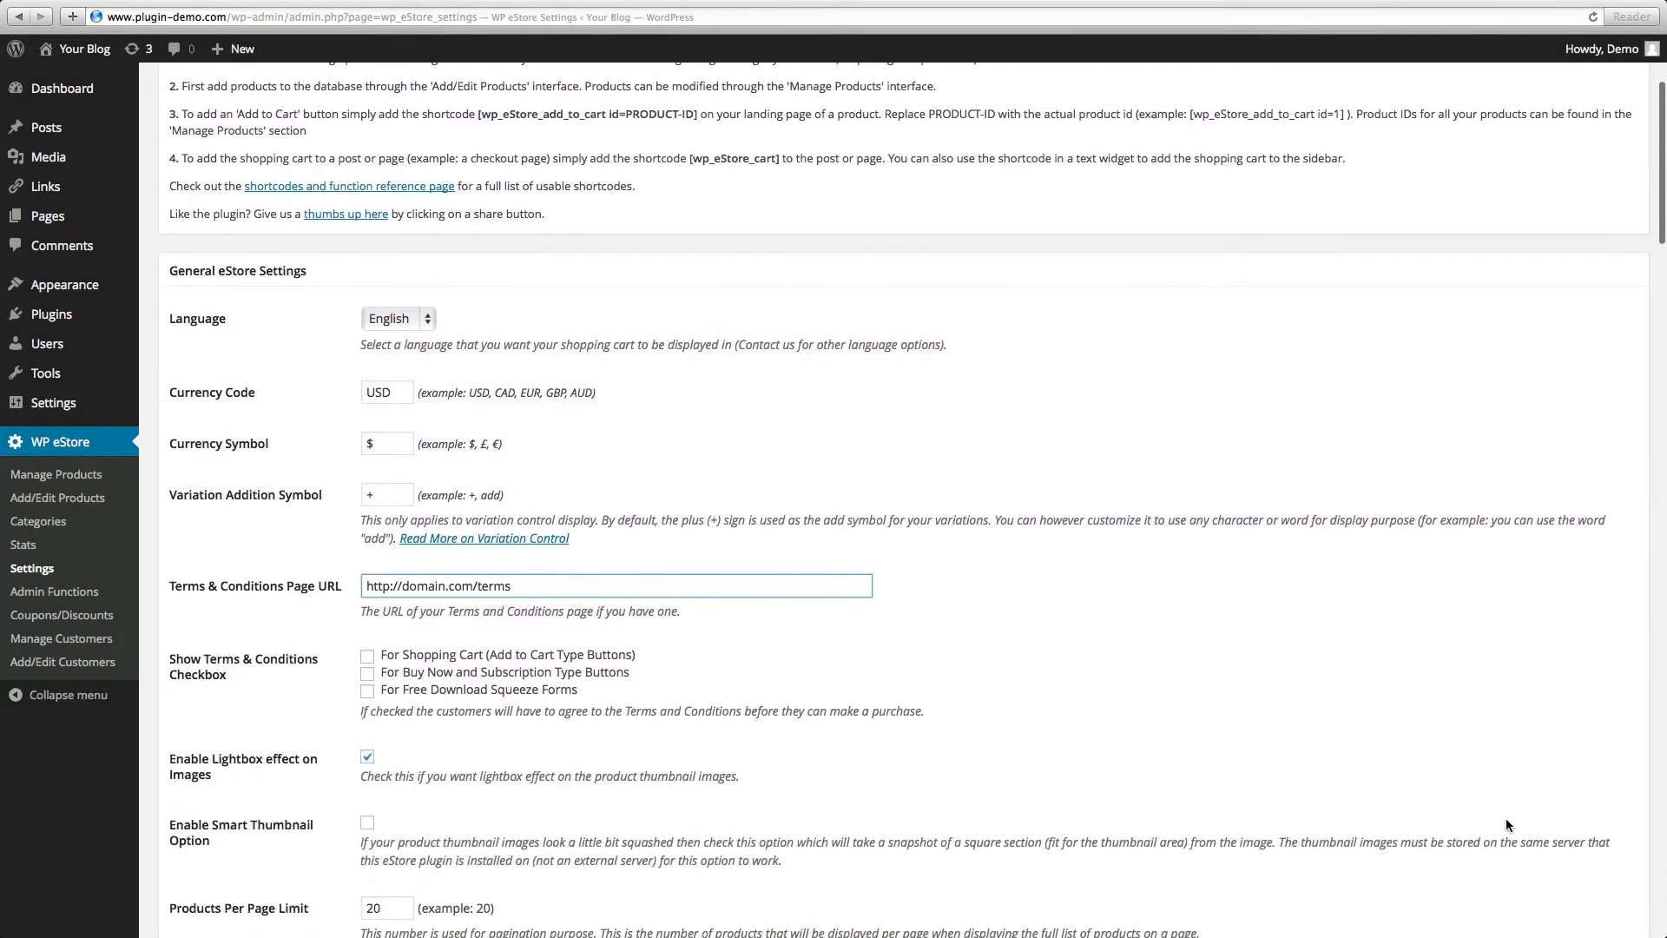
pyautogui.scroll(-3, 1506, 819)
pyautogui.scroll(-3, 1506, 818)
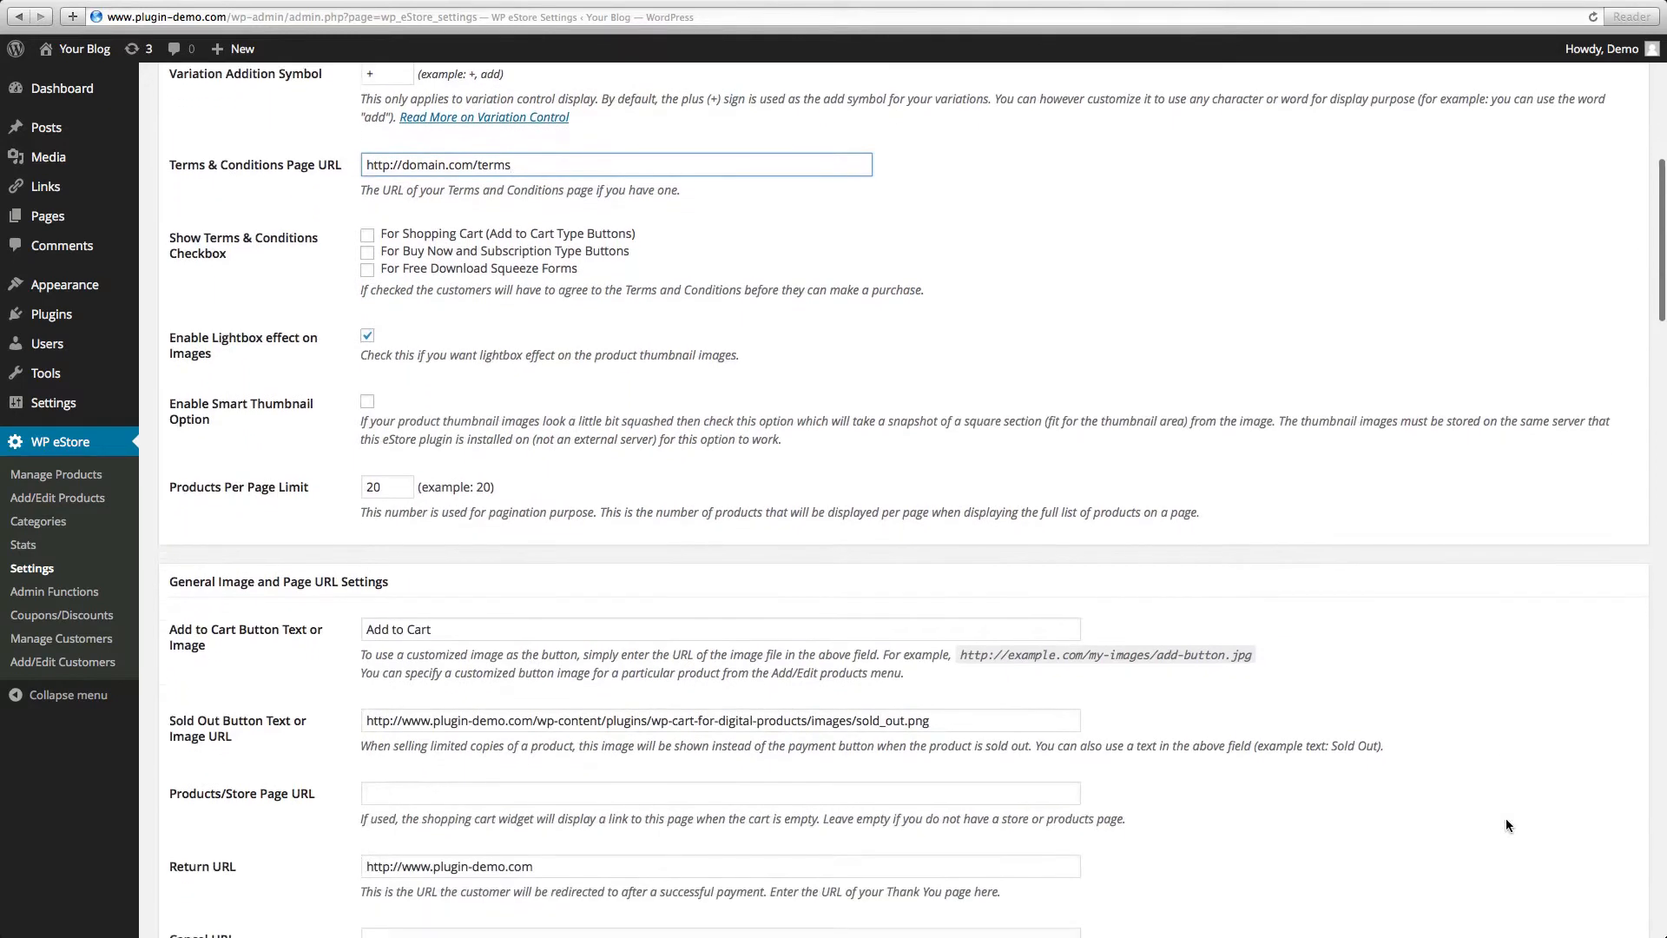
pyautogui.click(403, 487)
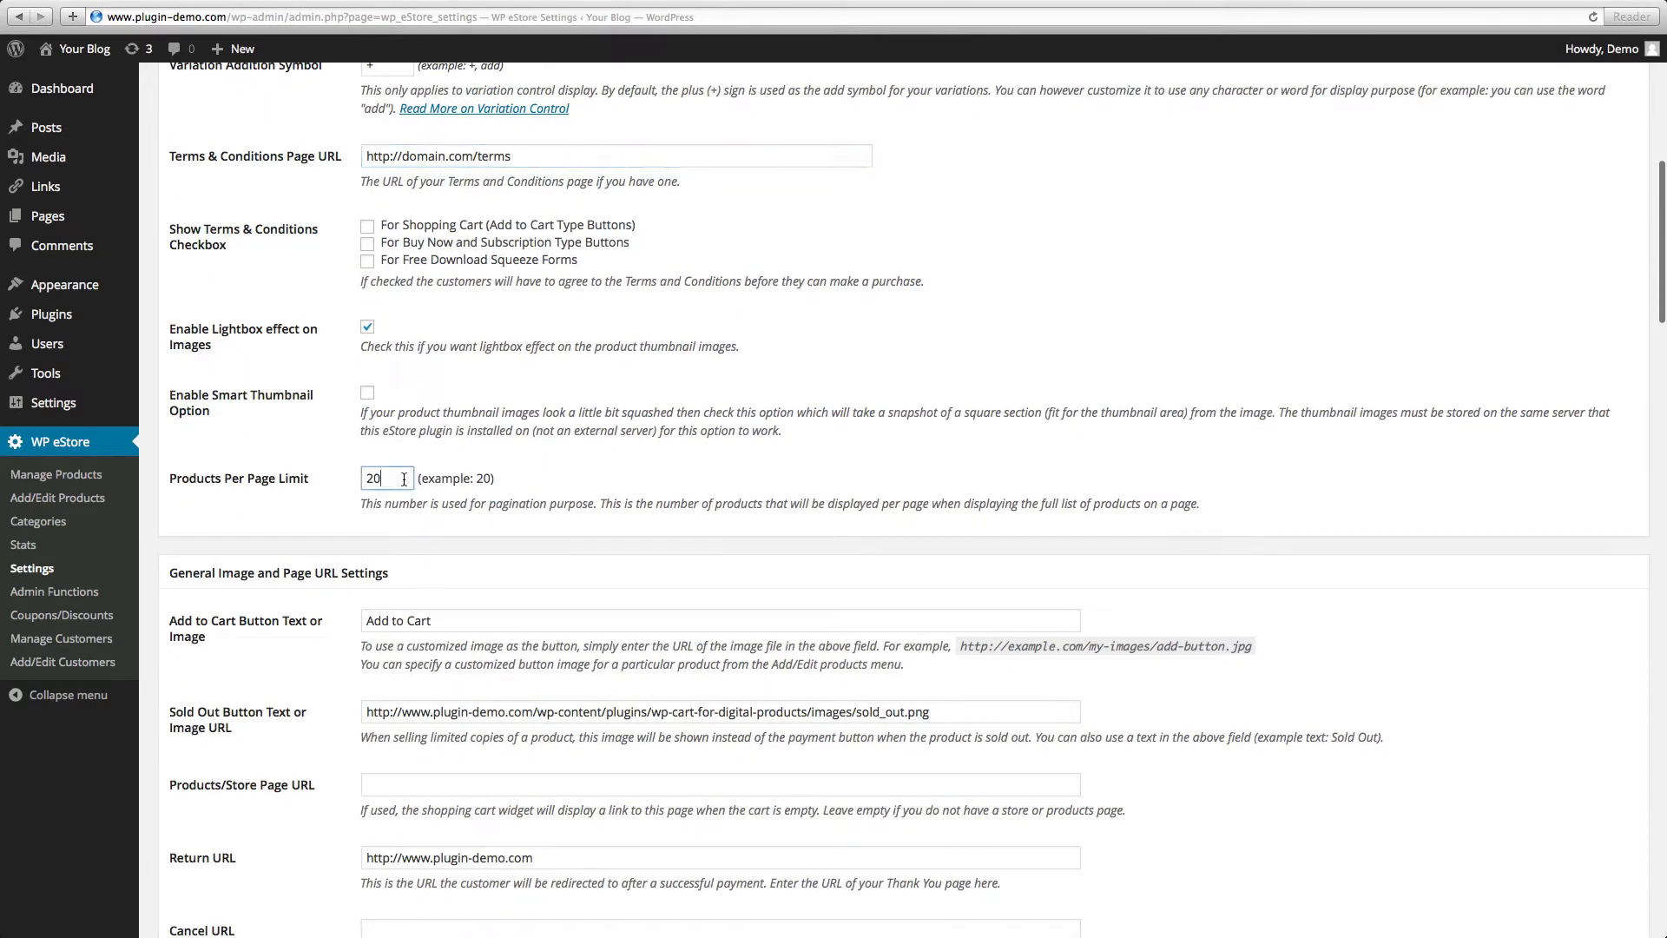
pyautogui.moveTo(392, 479); pyautogui.dragTo(347, 479)
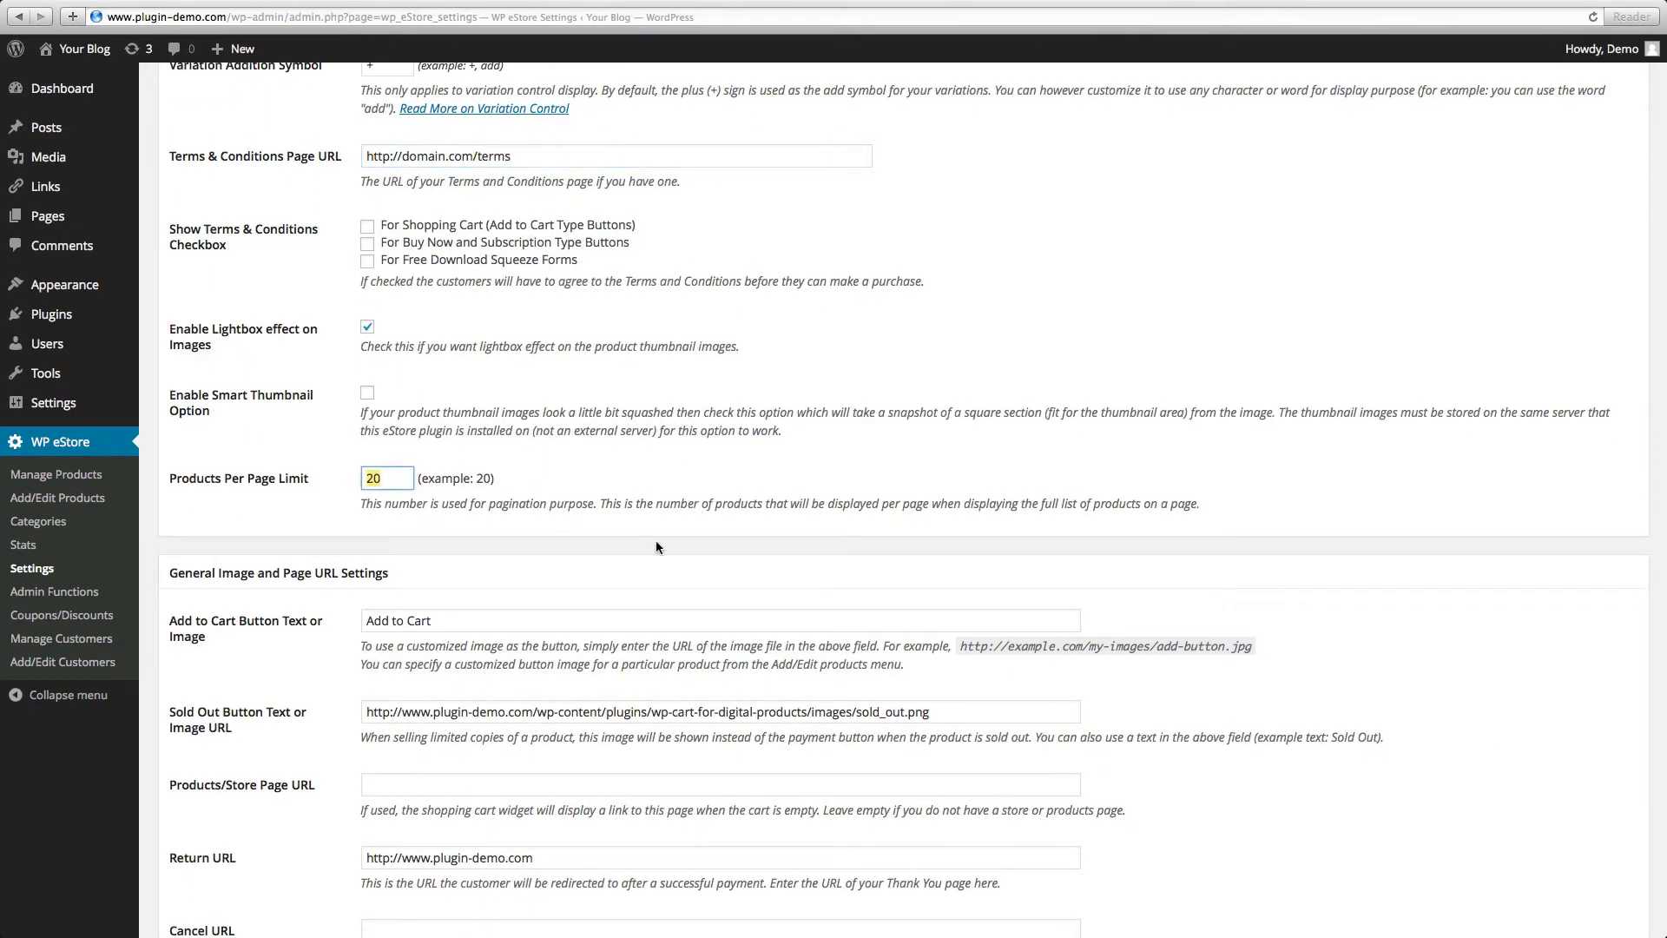
pyautogui.write('10')
pyautogui.press('BackSpace')
pyautogui.press('BackSpace')
pyautogui.write('4')
pyautogui.write('0')
pyautogui.press('BackSpace')
pyautogui.press('BackSpace')
pyautogui.write('20')
pyautogui.click(707, 524)
pyautogui.scroll(-3, 1312, 691)
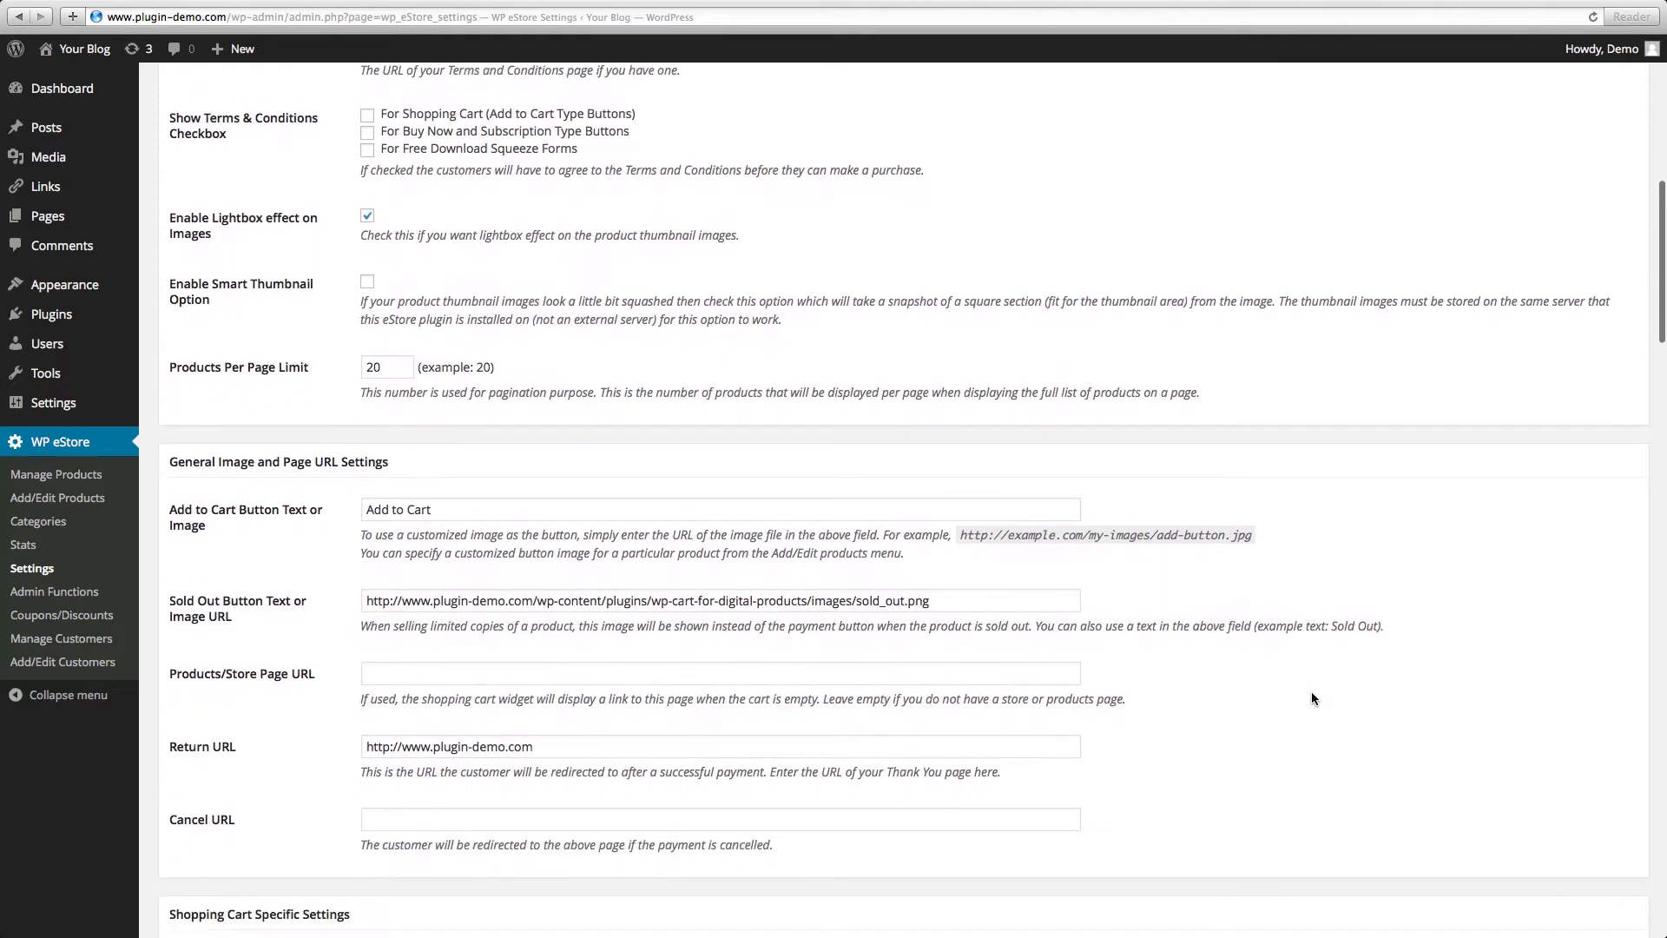
pyautogui.scroll(-3, 1312, 699)
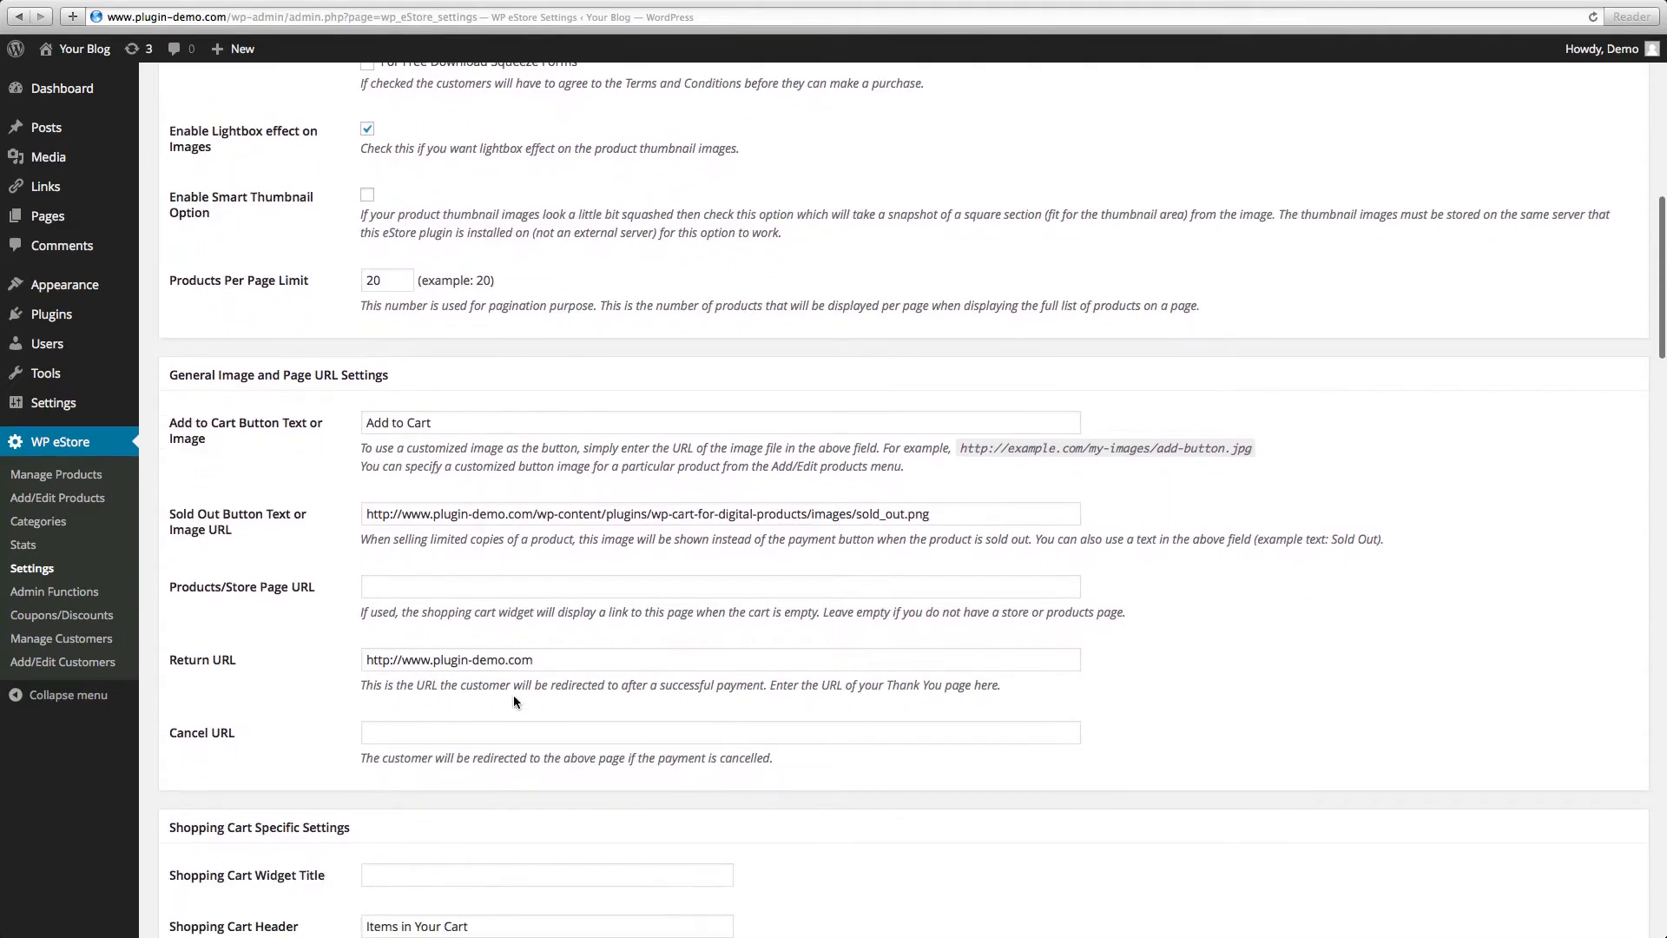
pyautogui.click(577, 661)
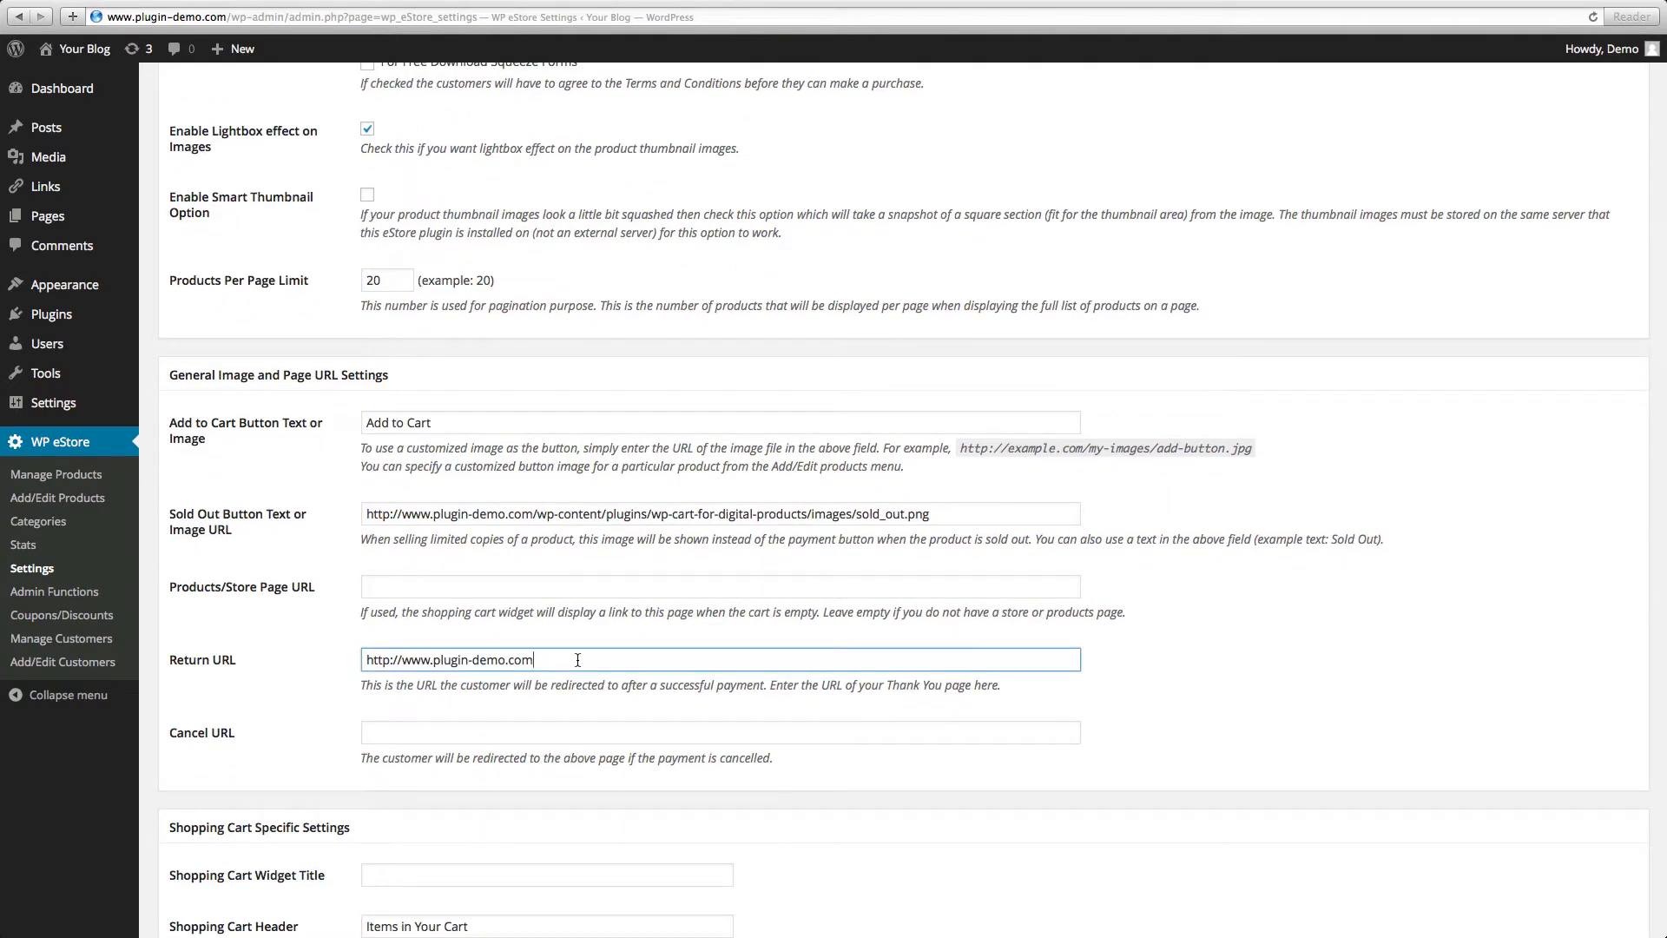
pyautogui.write('/thankyou')
pyautogui.click(486, 733)
pyautogui.write('http:')
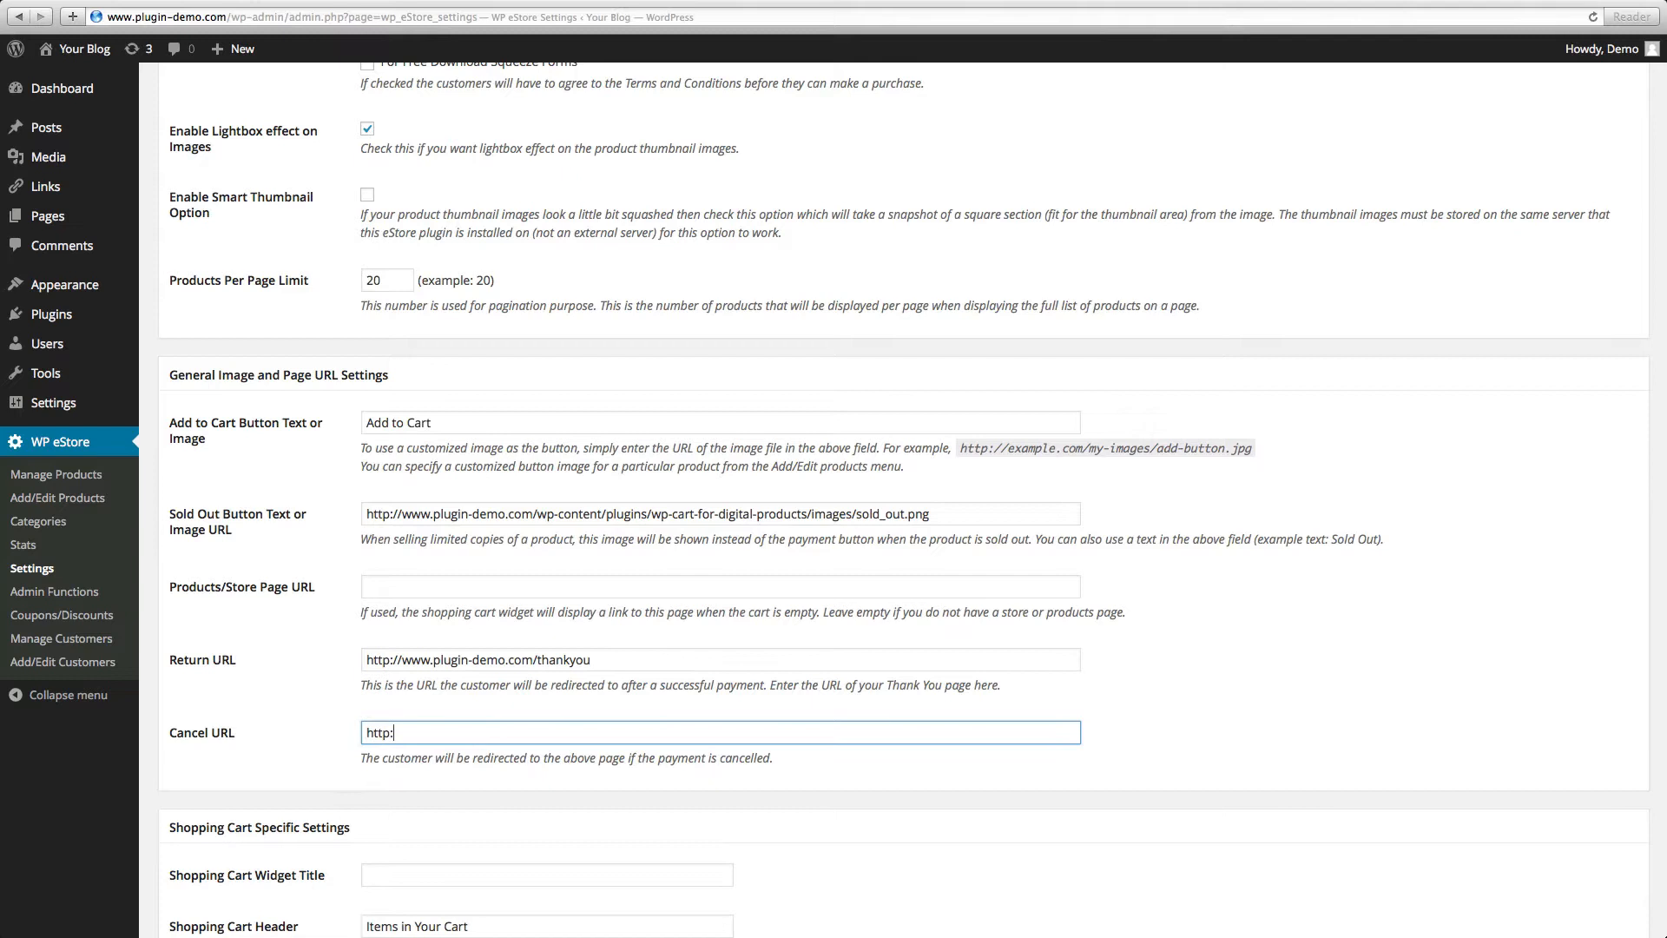
pyautogui.write('//domain.co')
pyautogui.write('m')
pyautogui.scroll(1, 489, 741)
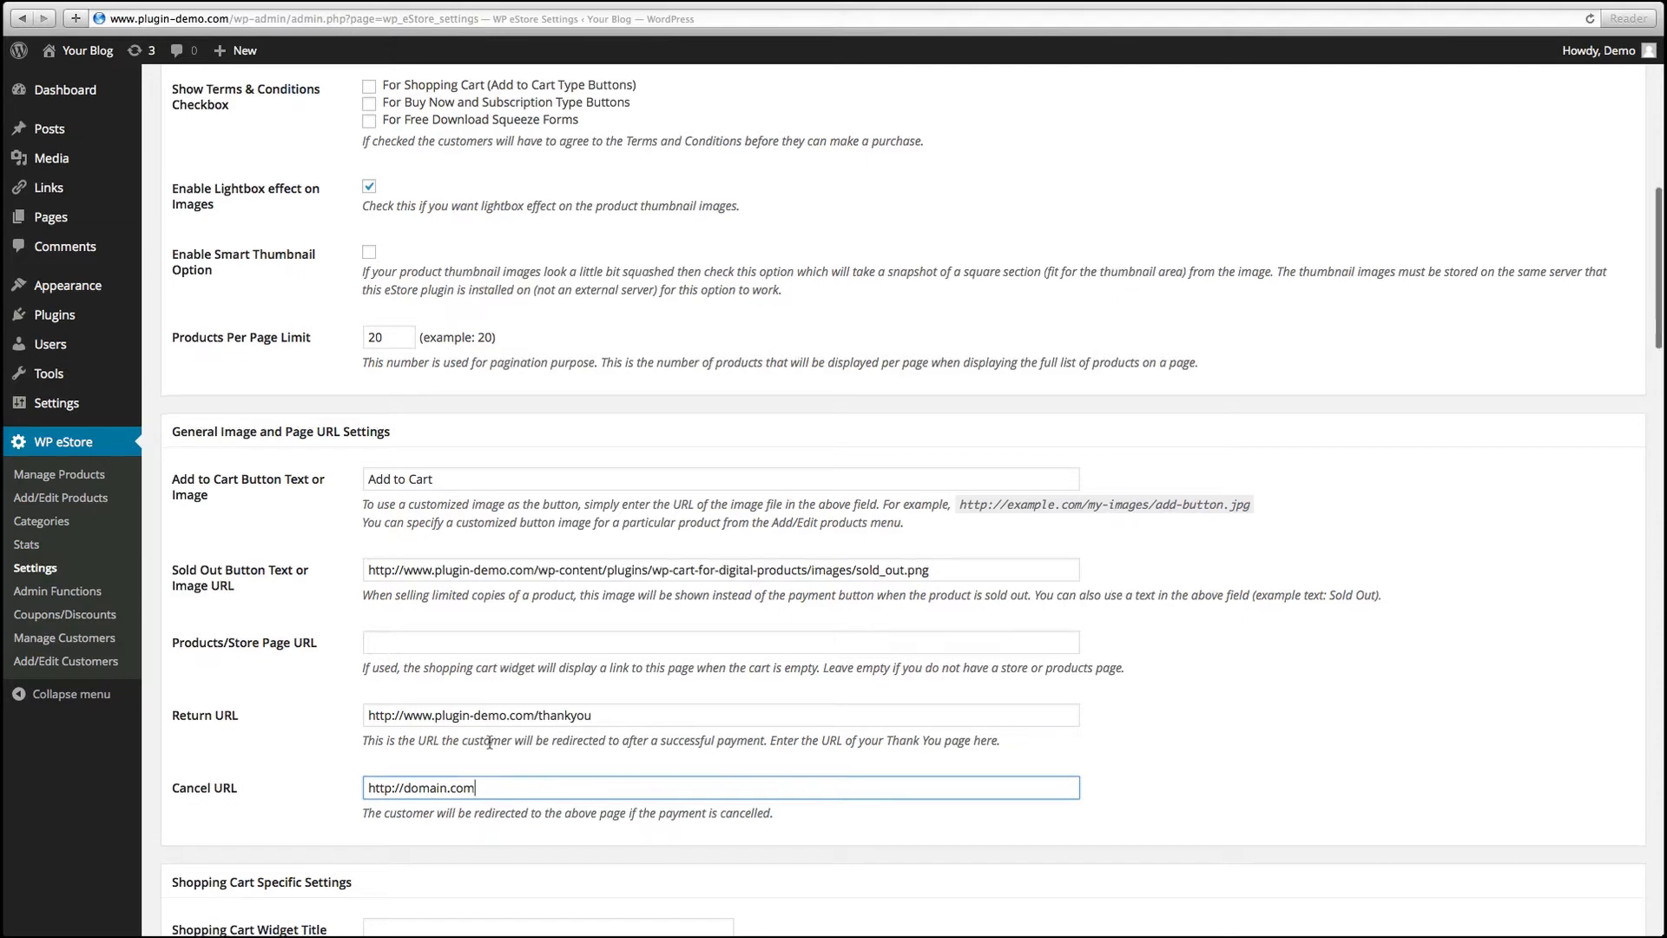
pyautogui.scroll(-5, 488, 741)
pyautogui.scroll(-5, 488, 741)
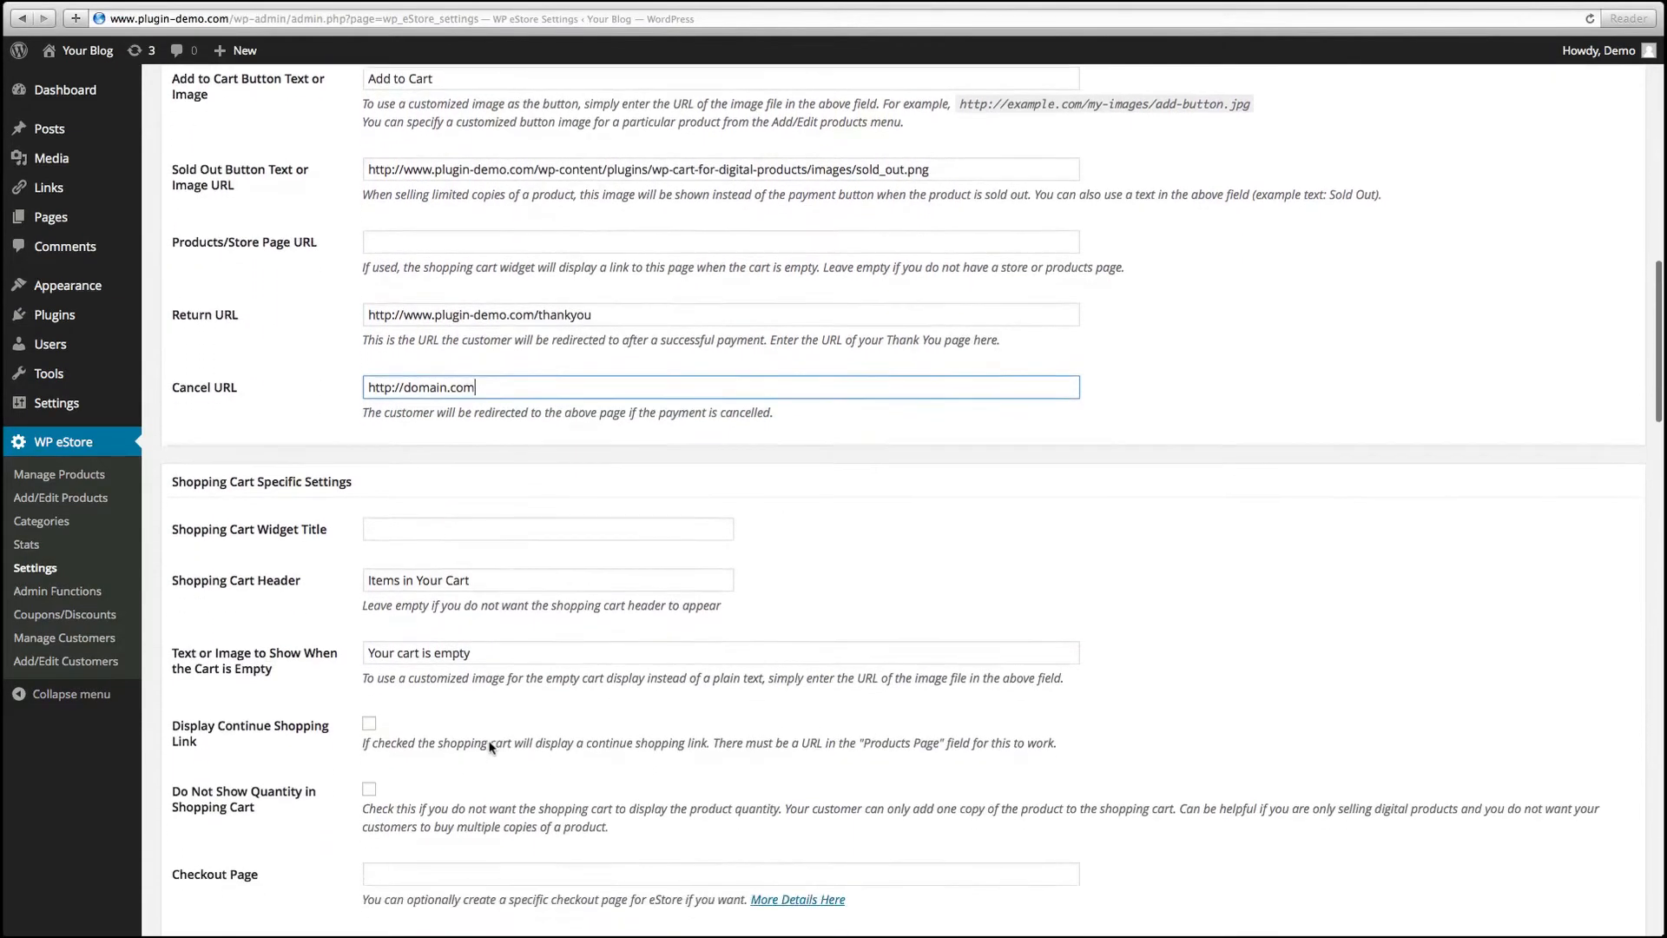
pyautogui.scroll(-2, 491, 744)
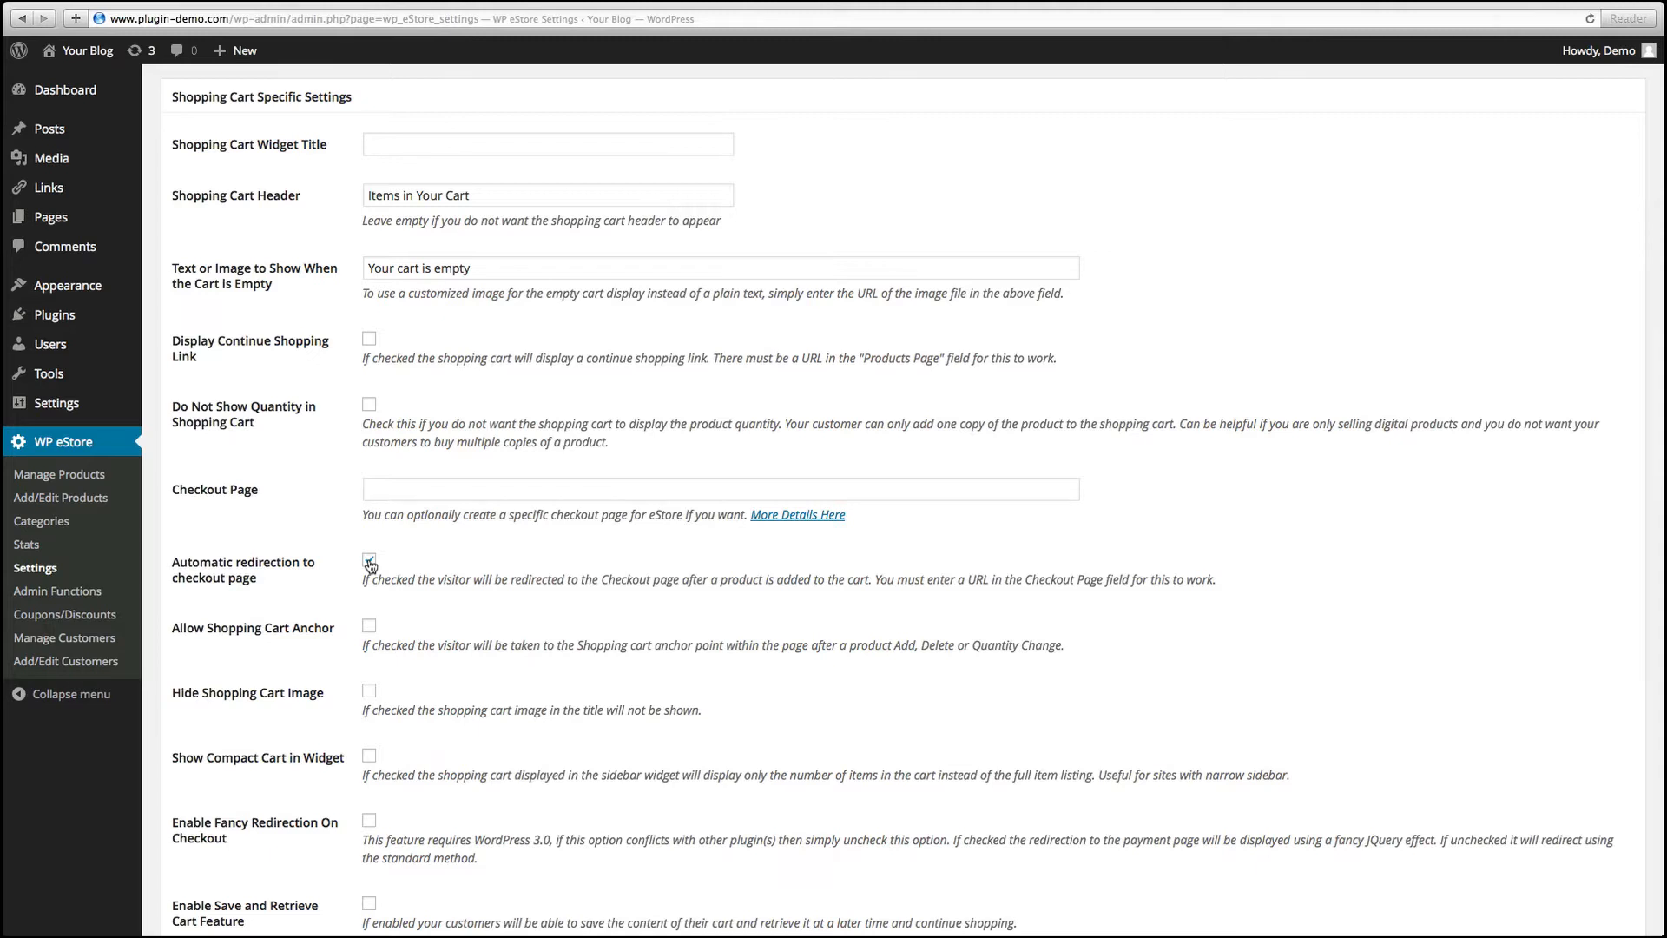
pyautogui.scroll(-5, 433, 640)
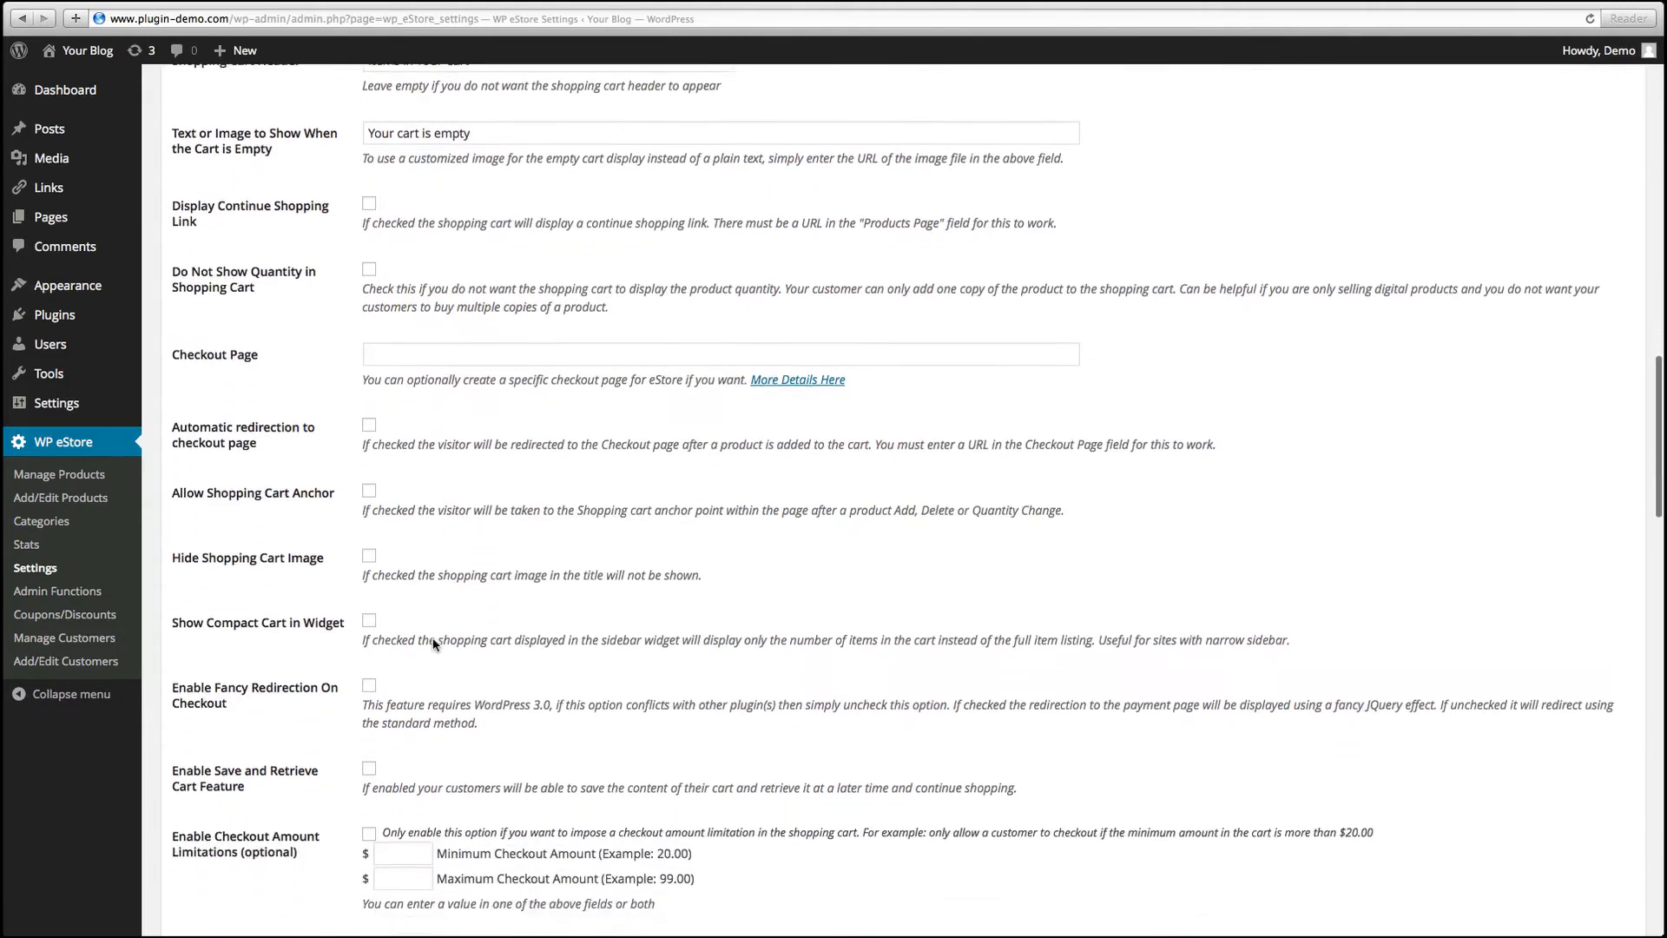
pyautogui.scroll(-3, 433, 639)
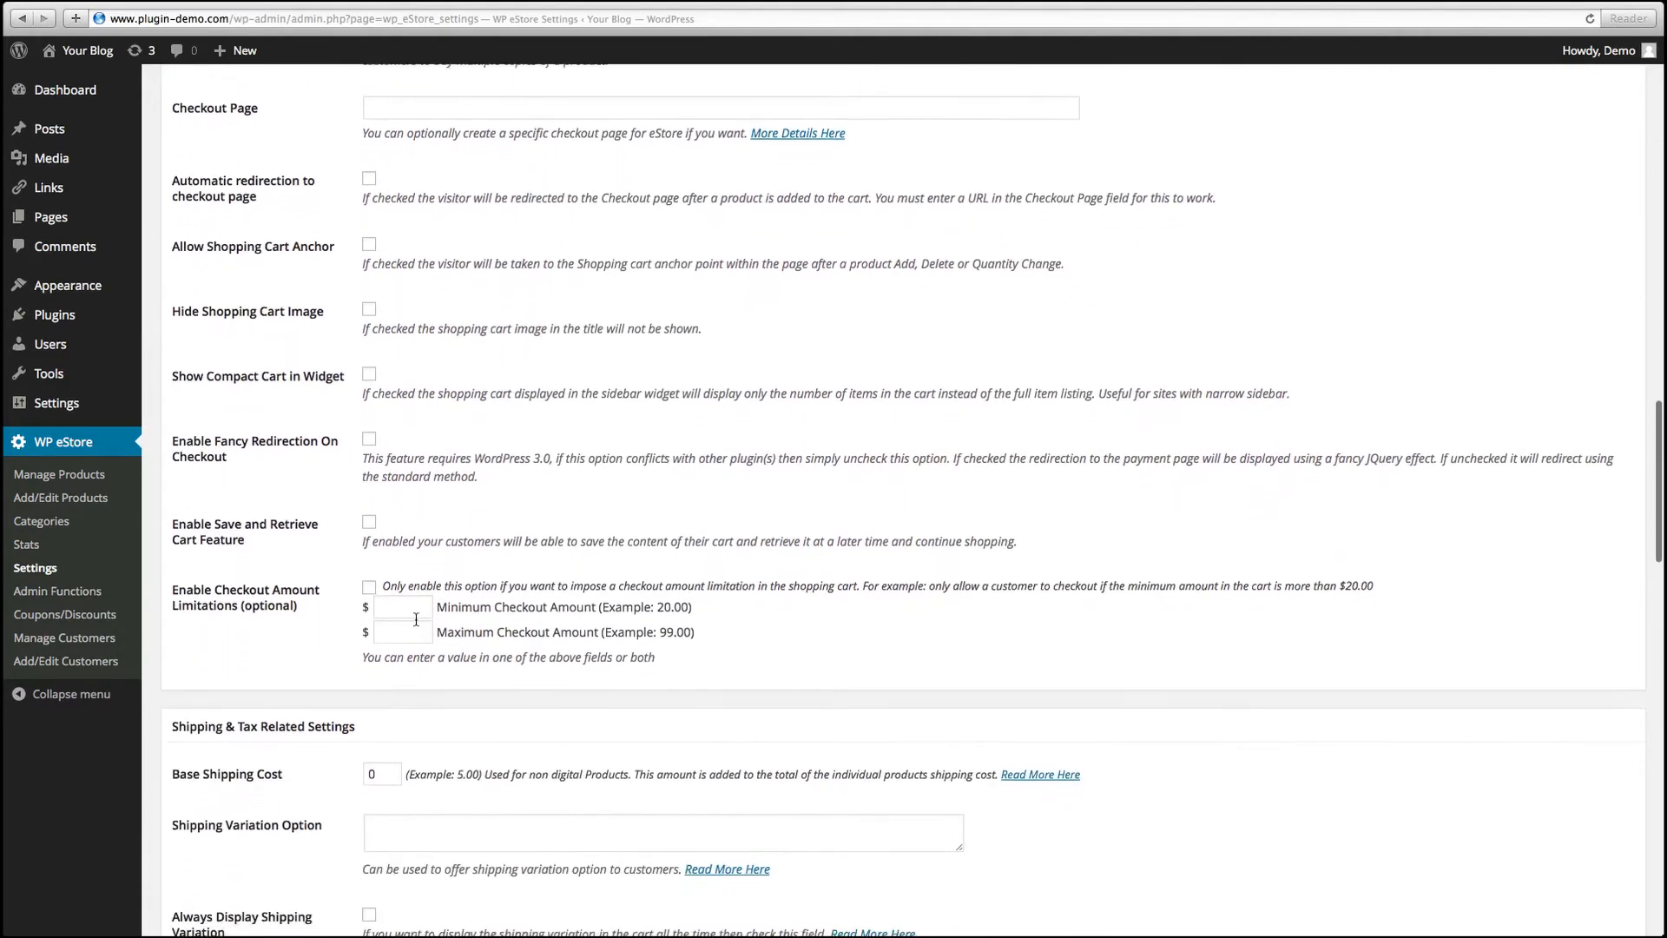
pyautogui.click(372, 524)
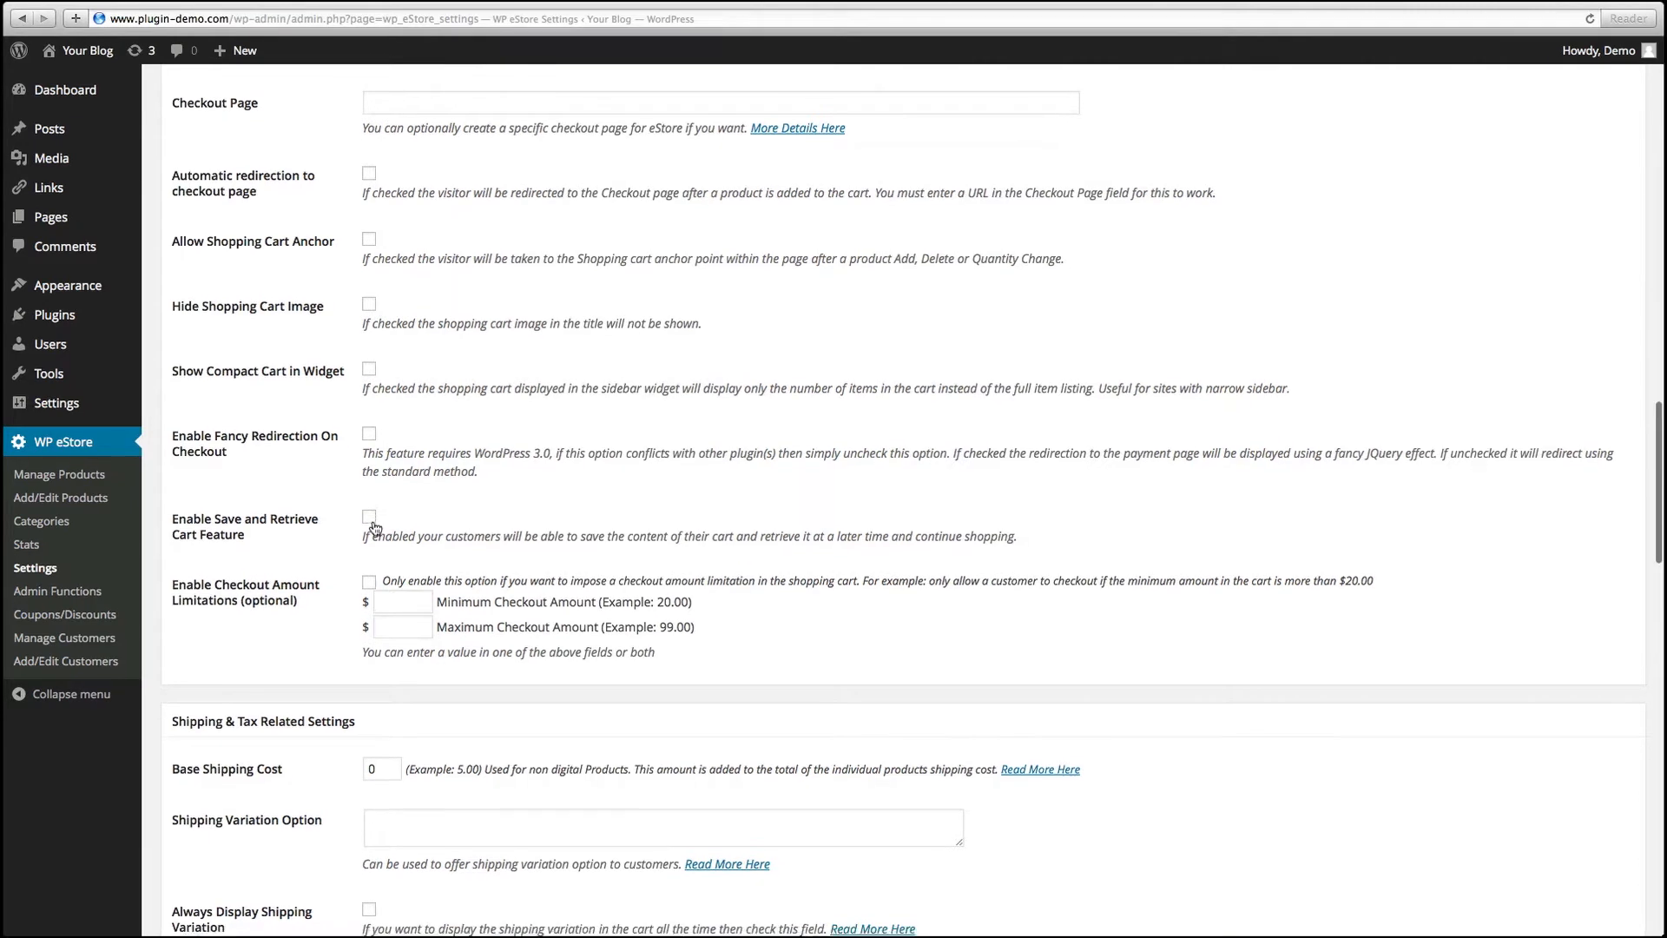
pyautogui.scroll(-5, 539, 606)
pyautogui.scroll(-4, 537, 606)
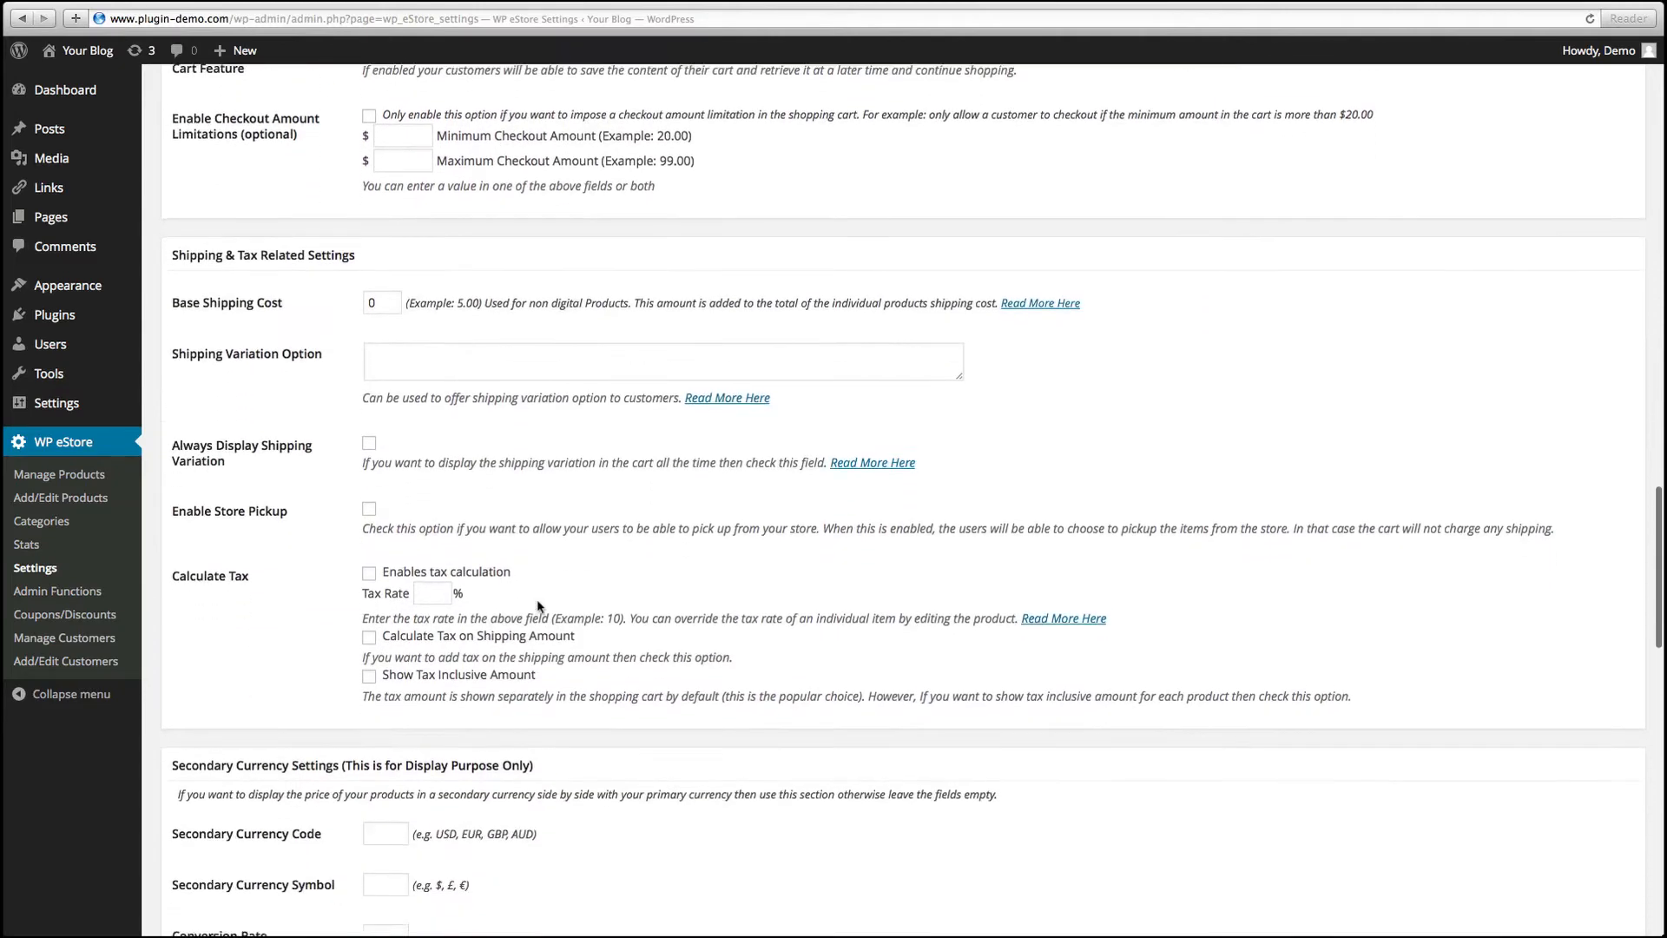
# Set base shipping cost 5.00 and enable tax calculation at an 8.25% rate
pyautogui.click(390, 280)
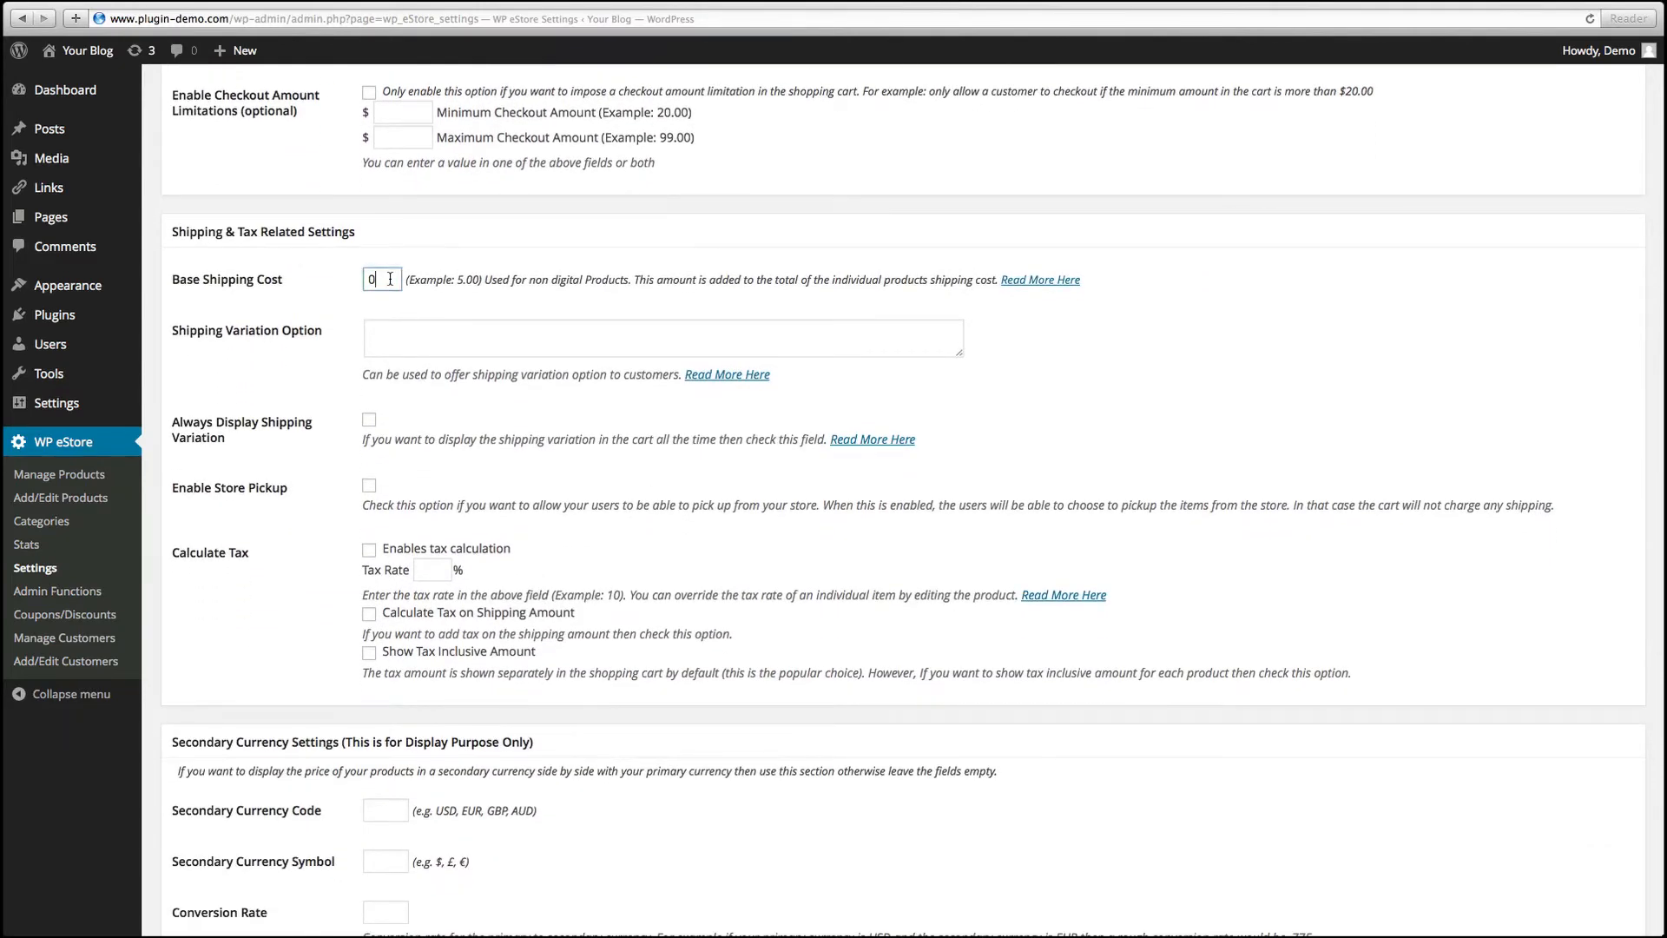
pyautogui.press('BackSpace')
pyautogui.write('5.00')
pyautogui.click(456, 407)
pyautogui.click(371, 548)
pyautogui.click(431, 570)
pyautogui.write('8.25')
pyautogui.click(533, 623)
pyautogui.scroll(-3, 533, 623)
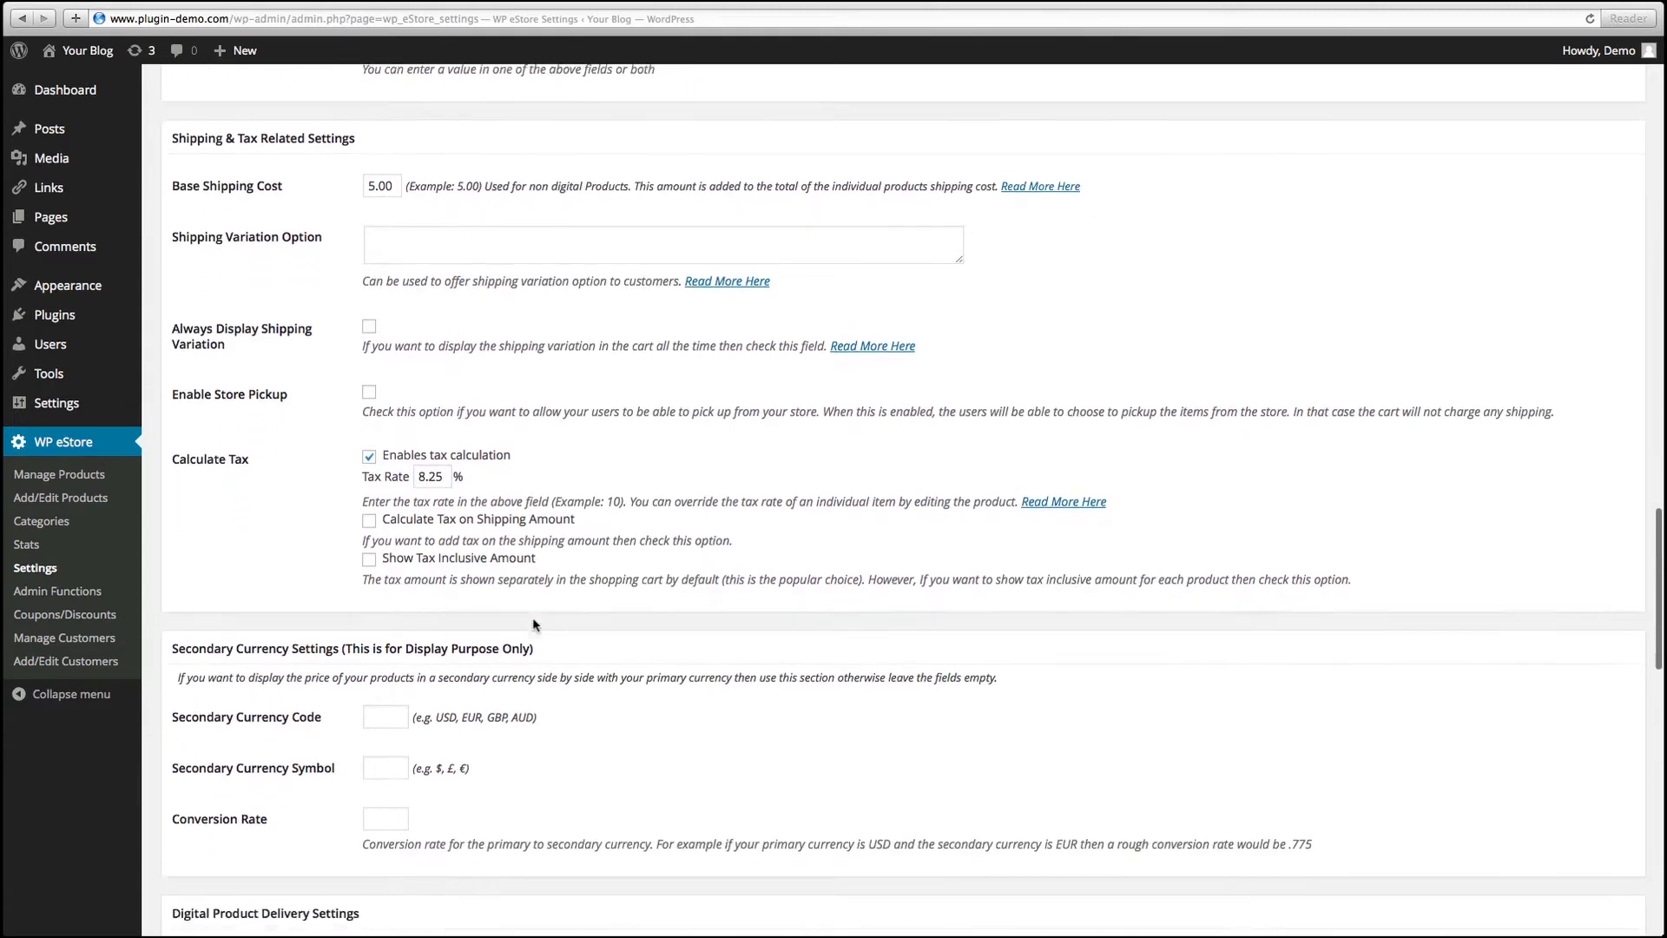
pyautogui.scroll(-4, 533, 622)
pyautogui.scroll(-4, 534, 624)
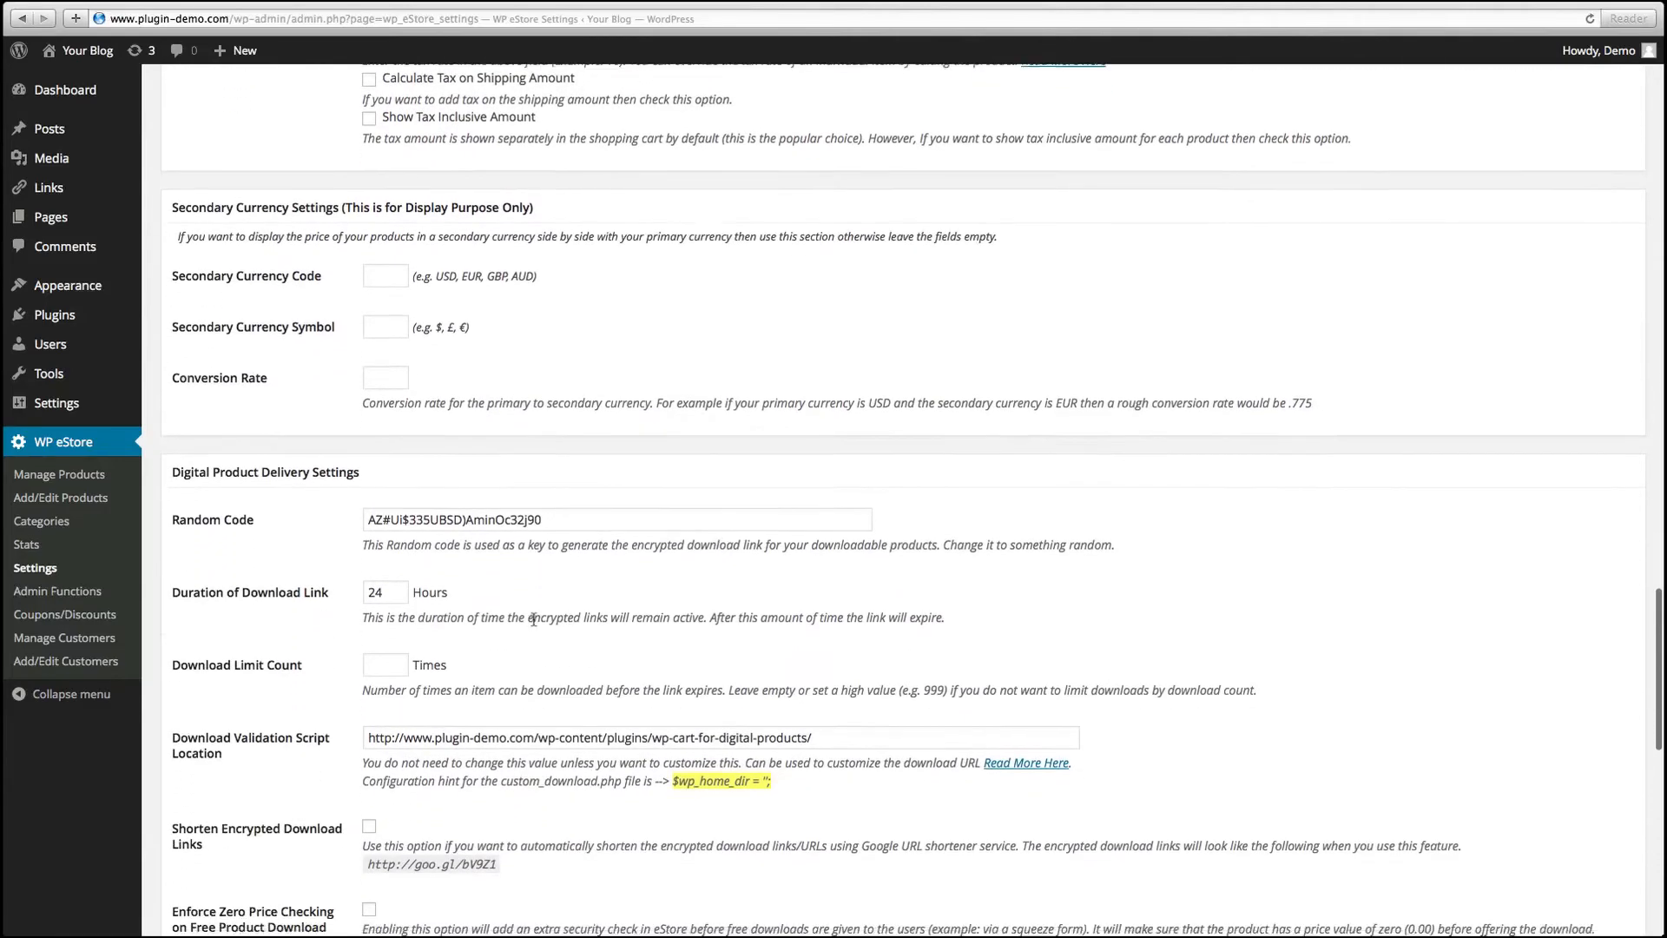
# Set download link duration 72 hours, limit 5 downloads, and shorten encrypted download links
pyautogui.click(393, 475)
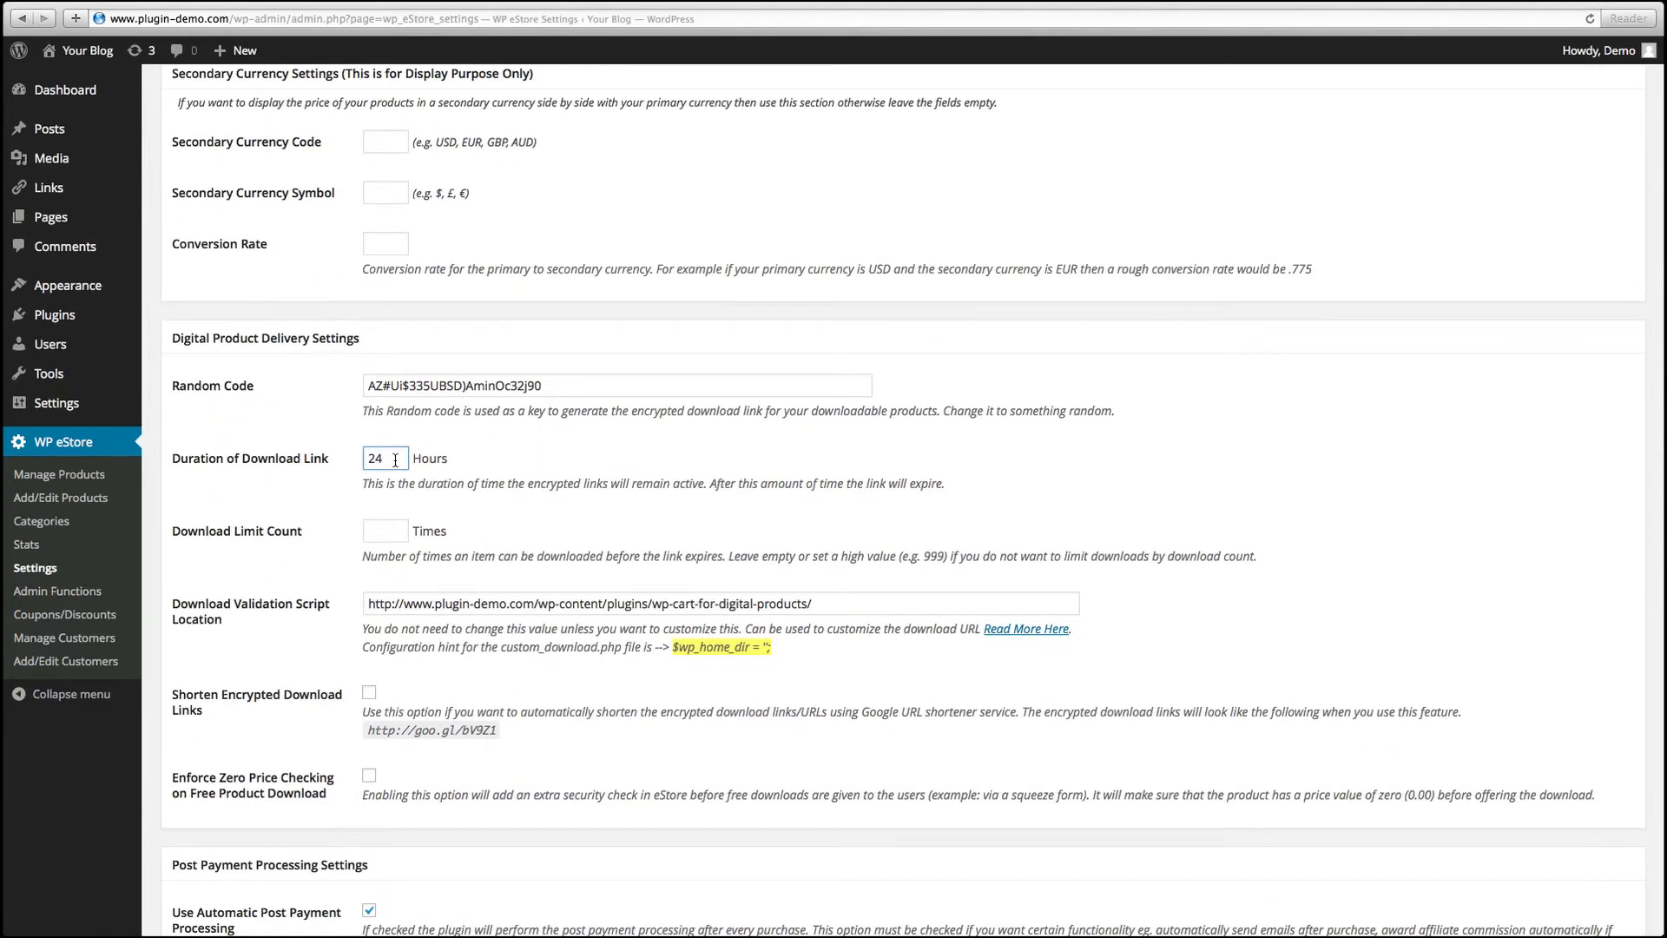
pyautogui.moveTo(395, 459); pyautogui.dragTo(337, 458)
pyautogui.write('72')
pyautogui.click(394, 530)
pyautogui.write('5')
pyautogui.press('BackSpace')
pyautogui.write('999')
pyautogui.moveTo(396, 532); pyautogui.dragTo(339, 527)
pyautogui.write('5')
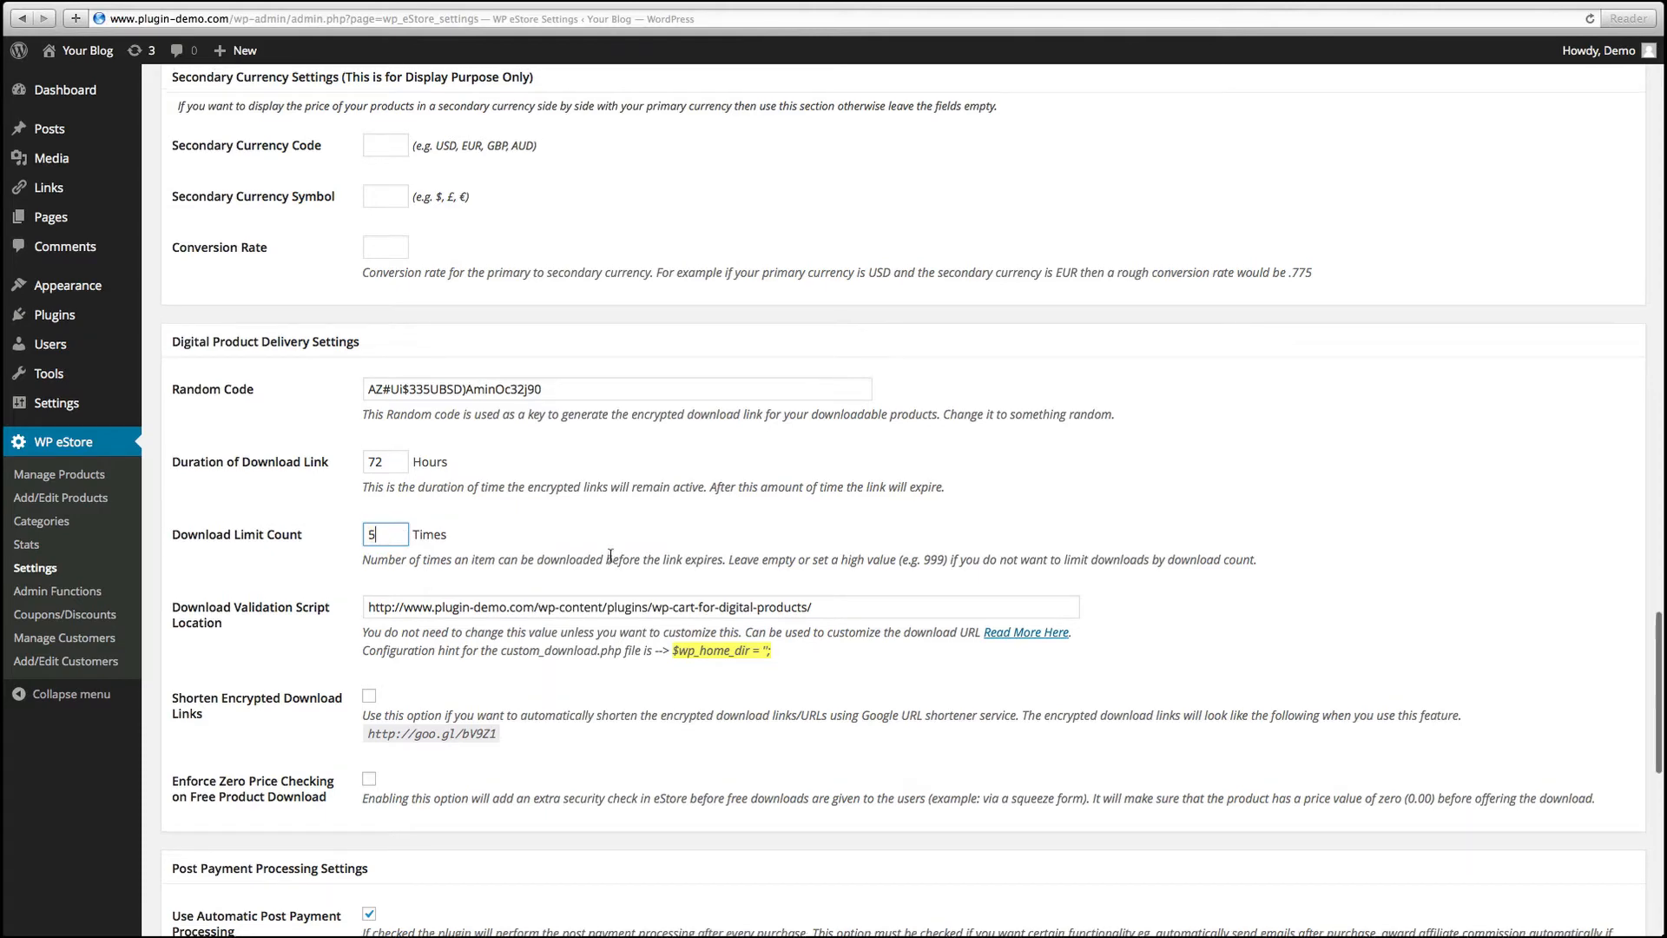
pyautogui.scroll(-2, 573, 555)
pyautogui.scroll(-2, 611, 554)
pyautogui.click(368, 466)
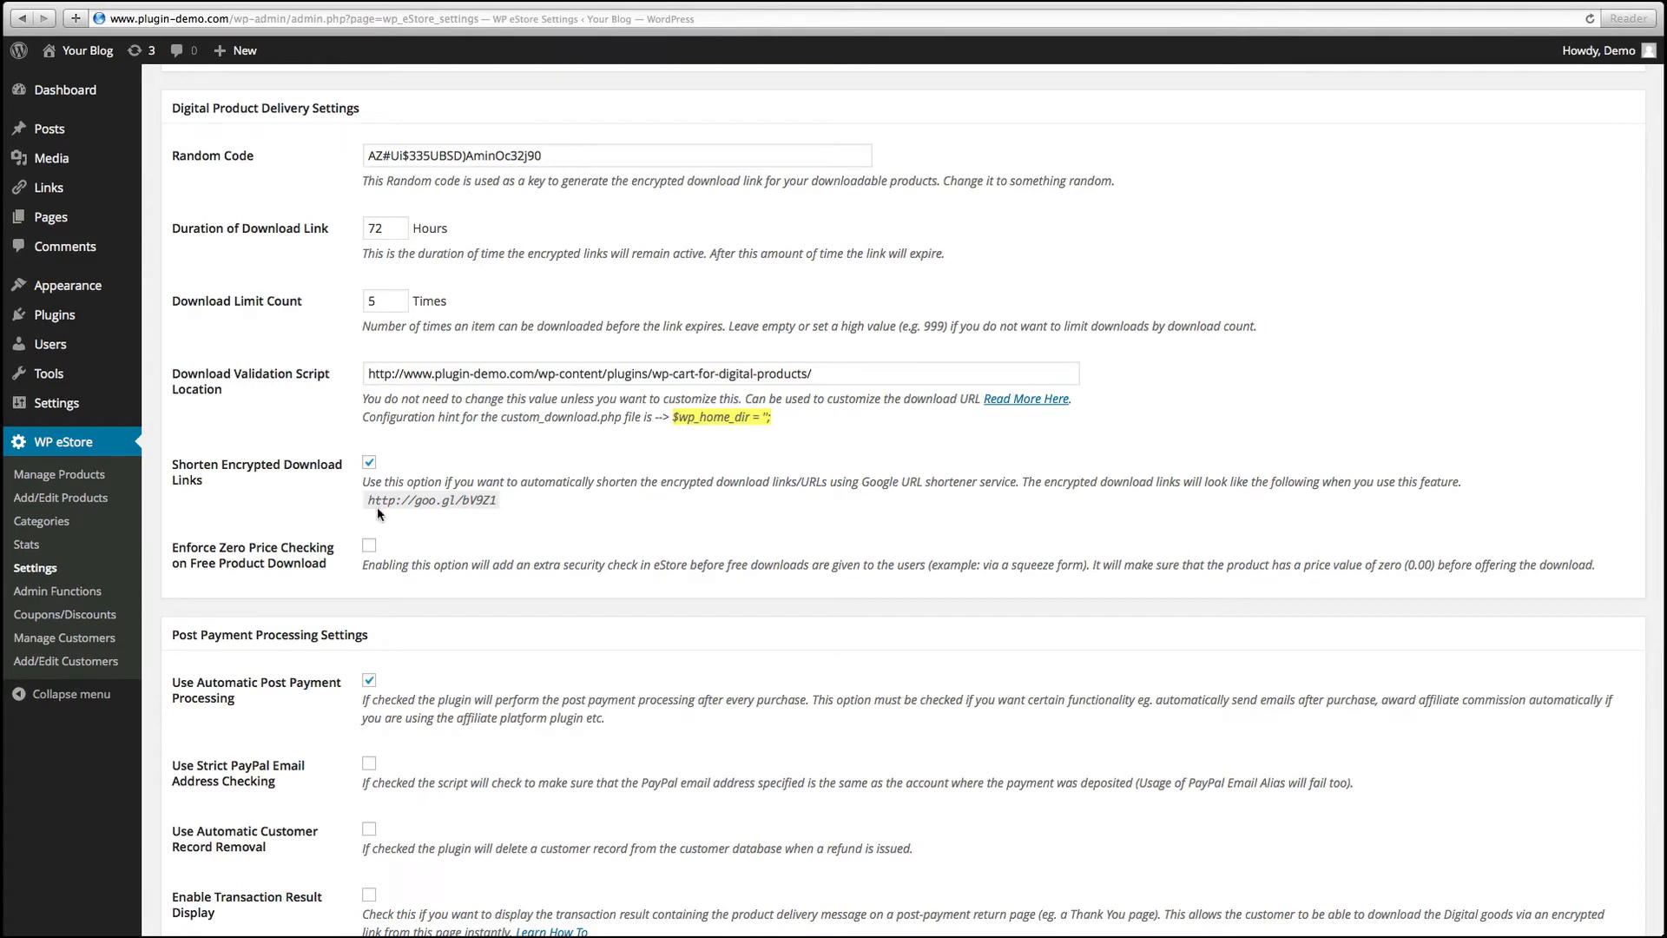
pyautogui.scroll(-2, 376, 507)
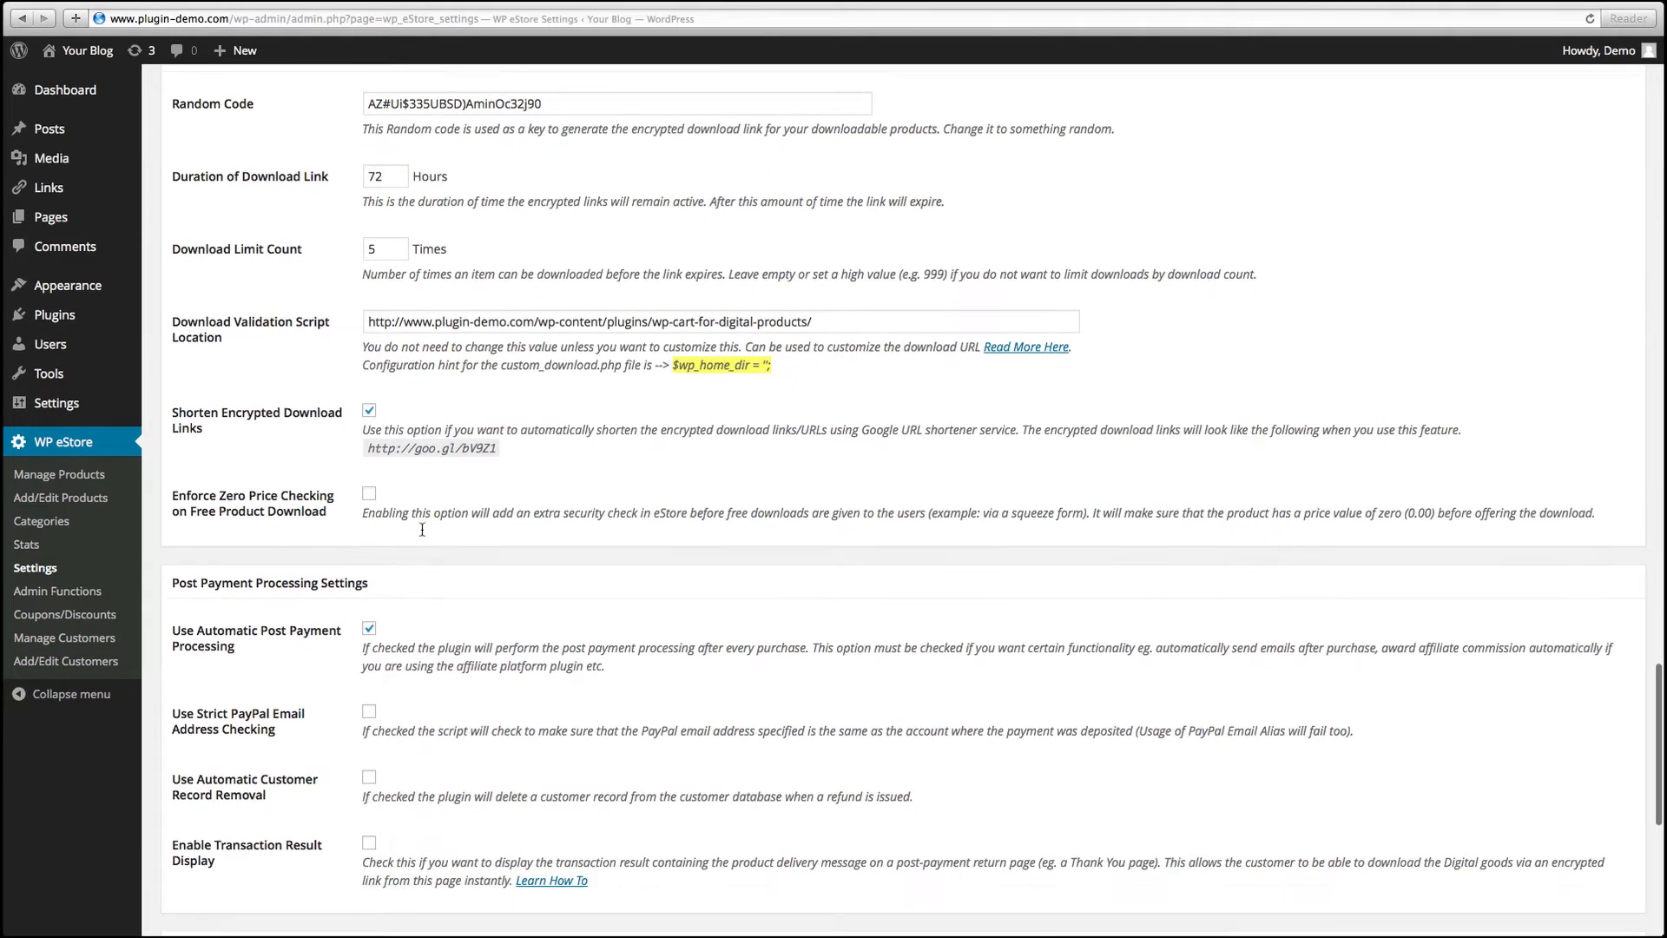
pyautogui.scroll(-3, 421, 530)
pyautogui.scroll(-2, 420, 530)
pyautogui.scroll(-2, 421, 529)
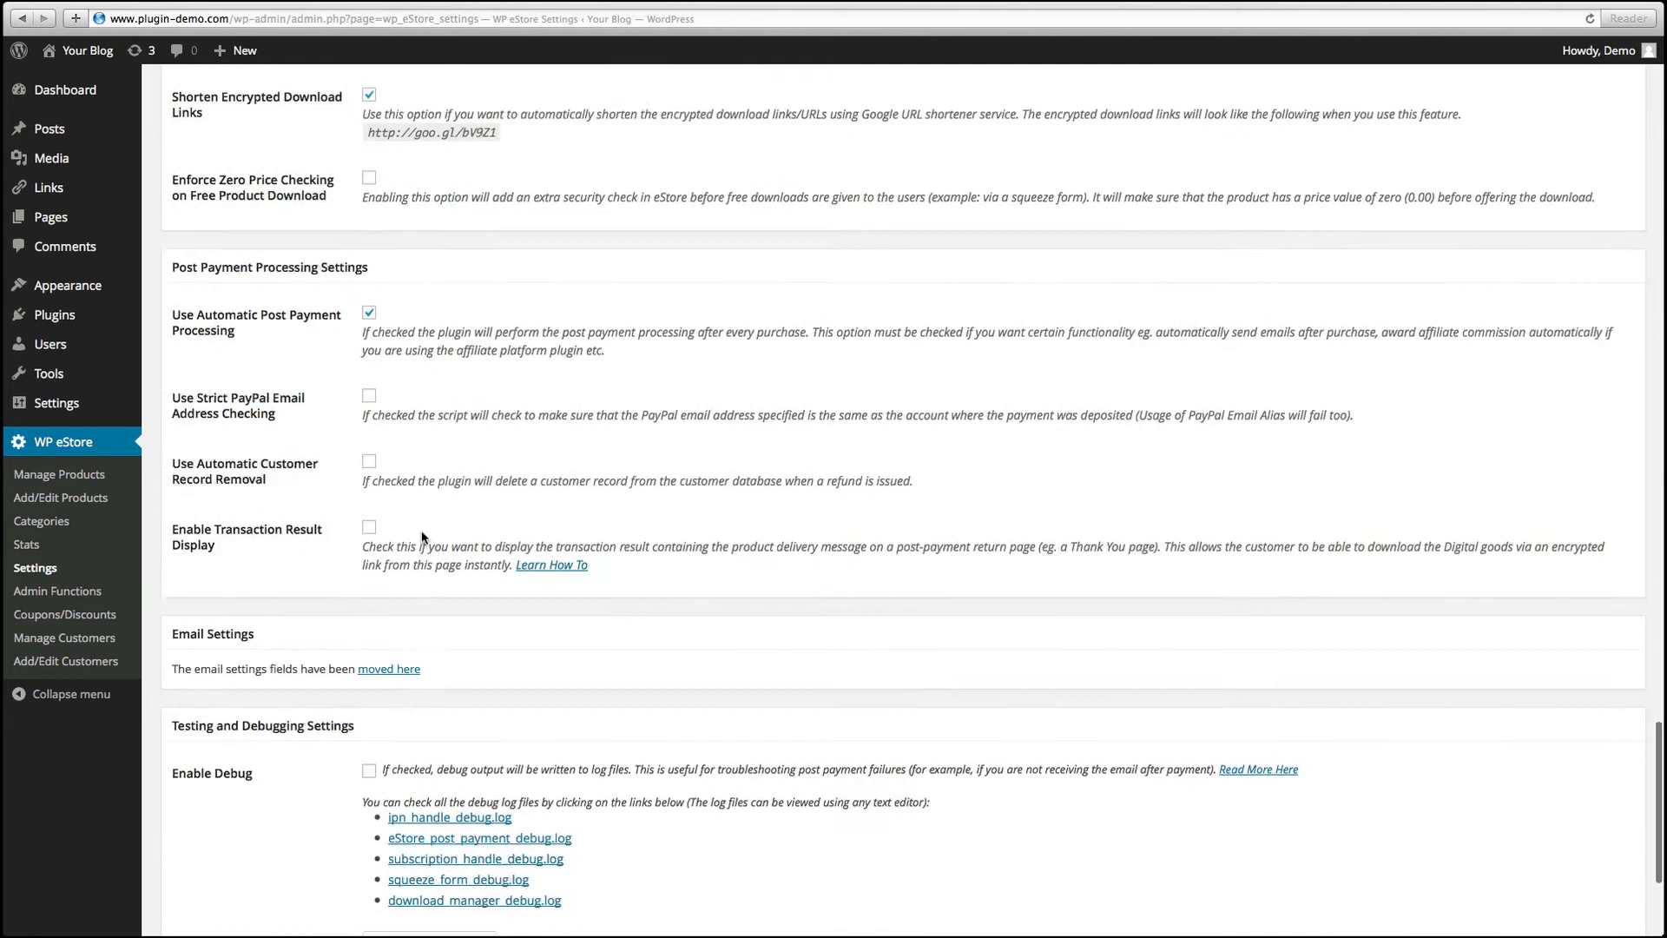
pyautogui.scroll(-2, 422, 530)
pyautogui.scroll(-2, 421, 530)
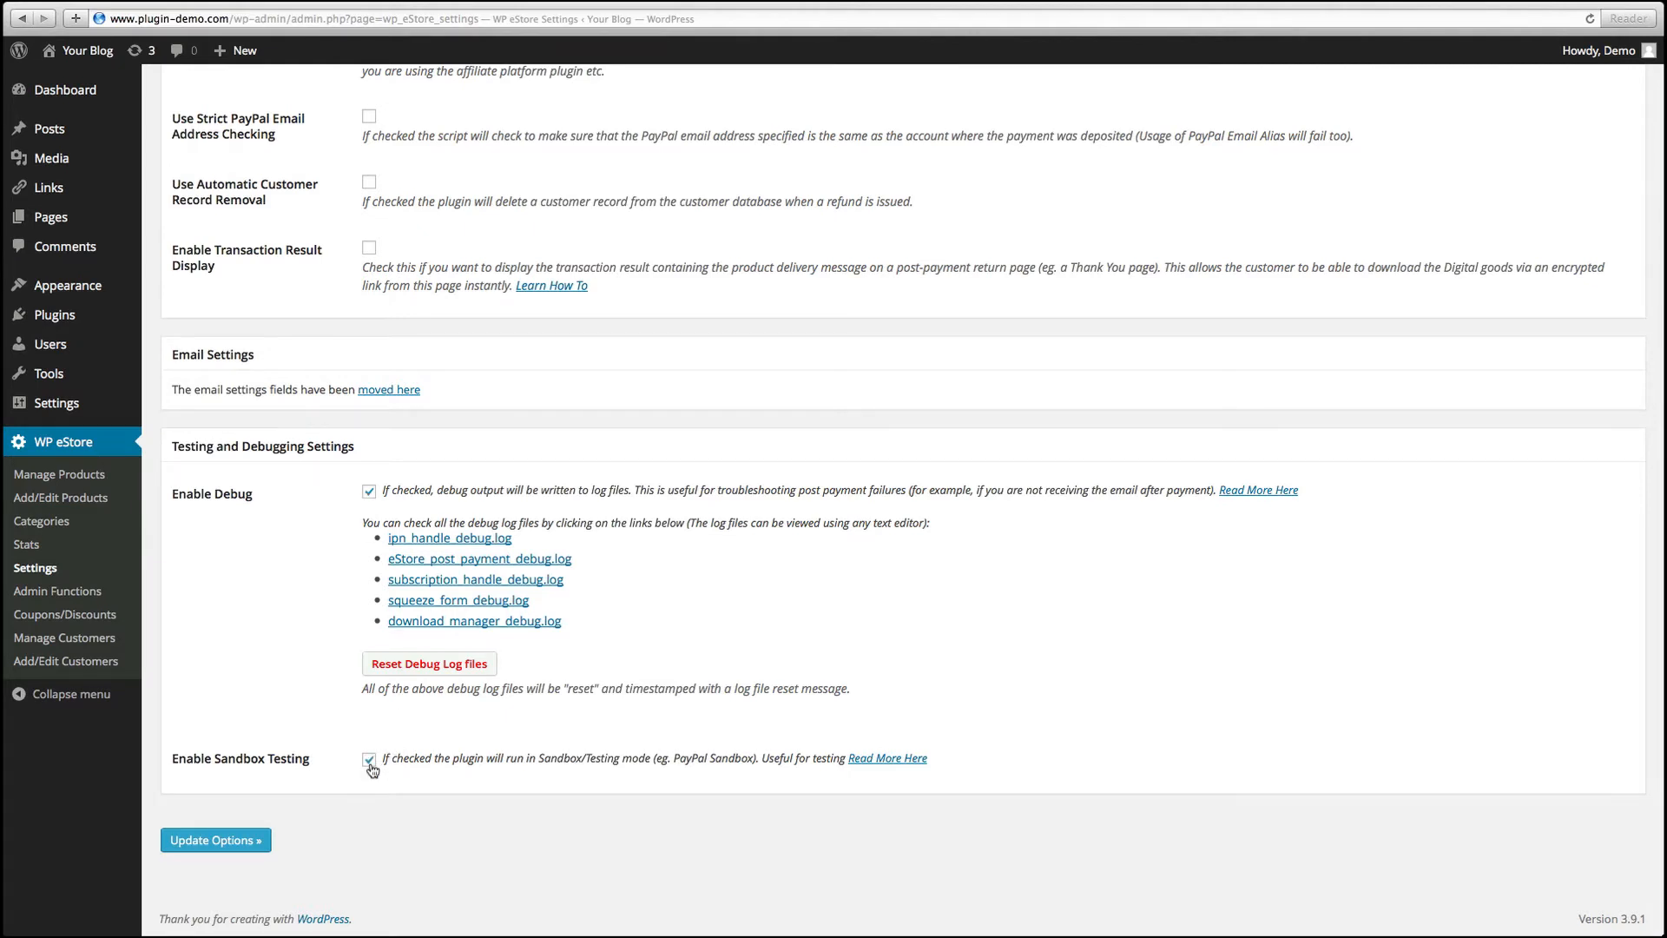
# Enable debug logging and sandbox testing, then save the general settings with Update Options
pyautogui.click(228, 843)
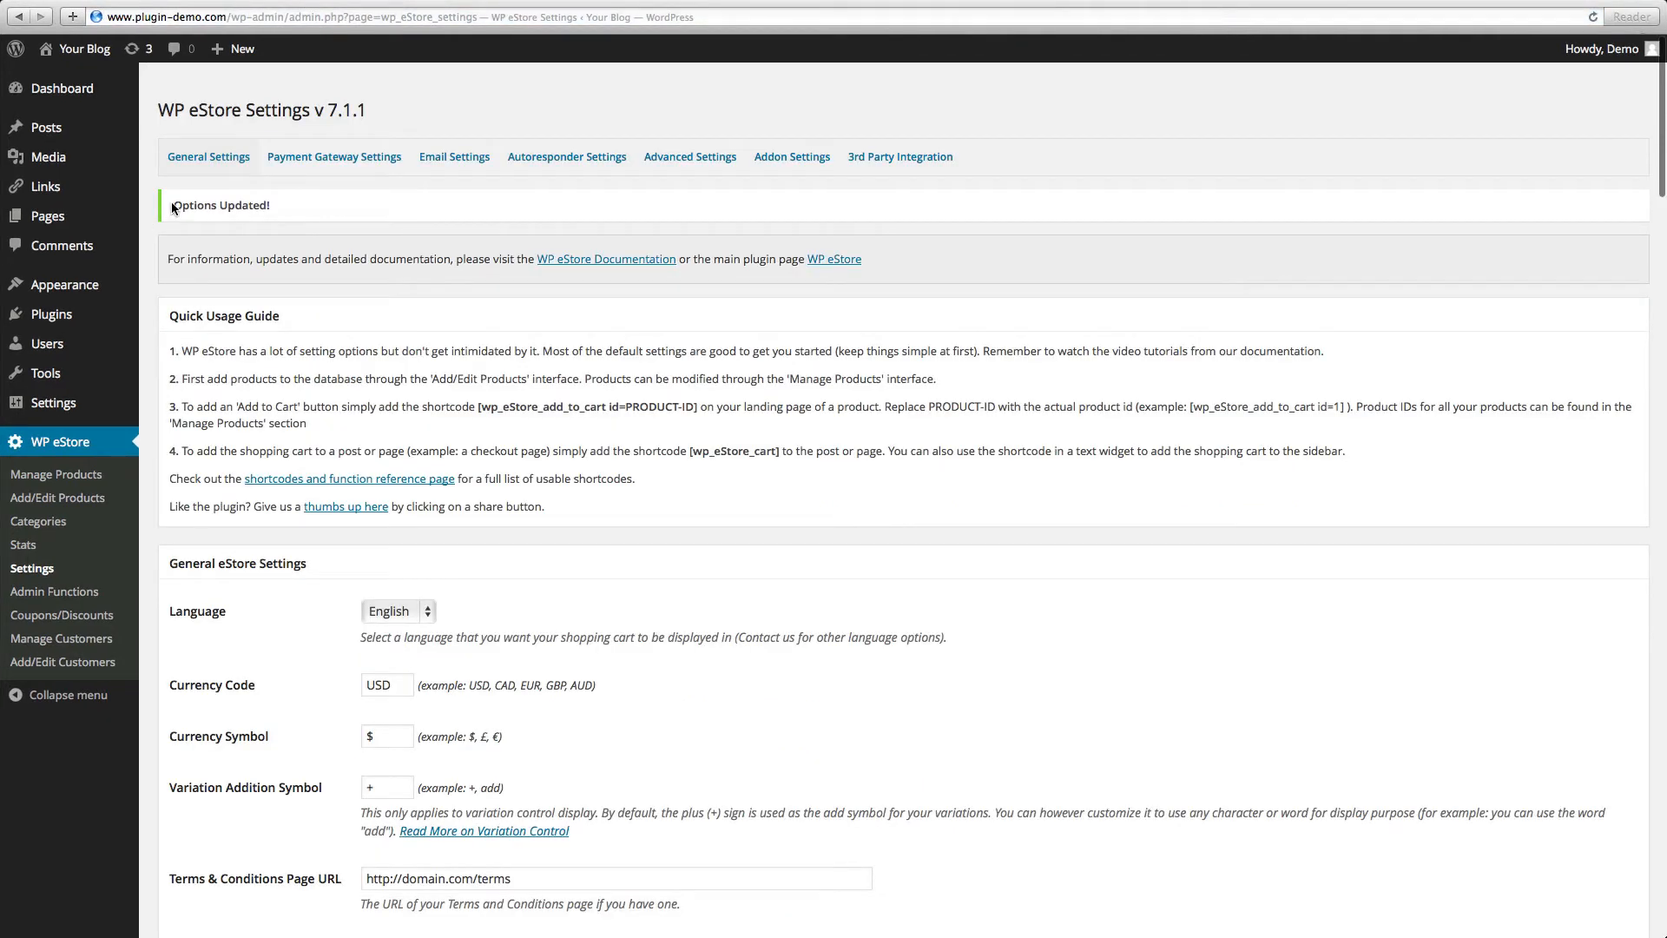
# Replace the PayPal receiving email address in Payment Gateway Settings and save them
pyautogui.click(326, 156)
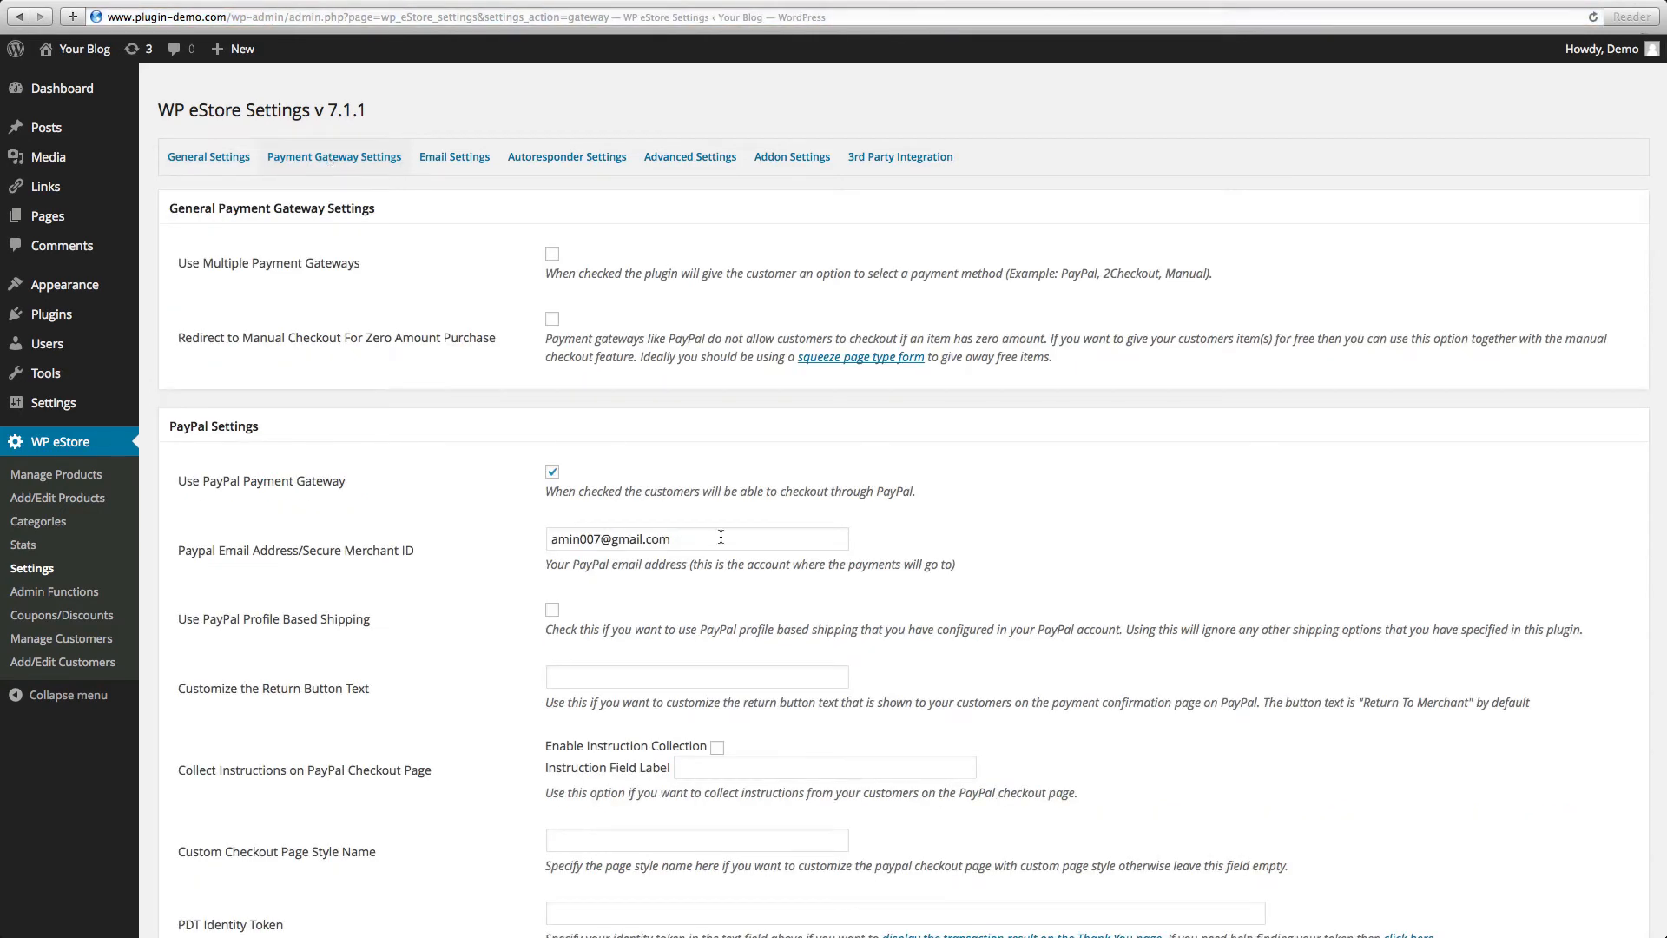
pyautogui.click(686, 539)
pyautogui.hotkey('ctrl', 'a')
pyautogui.write('domain')
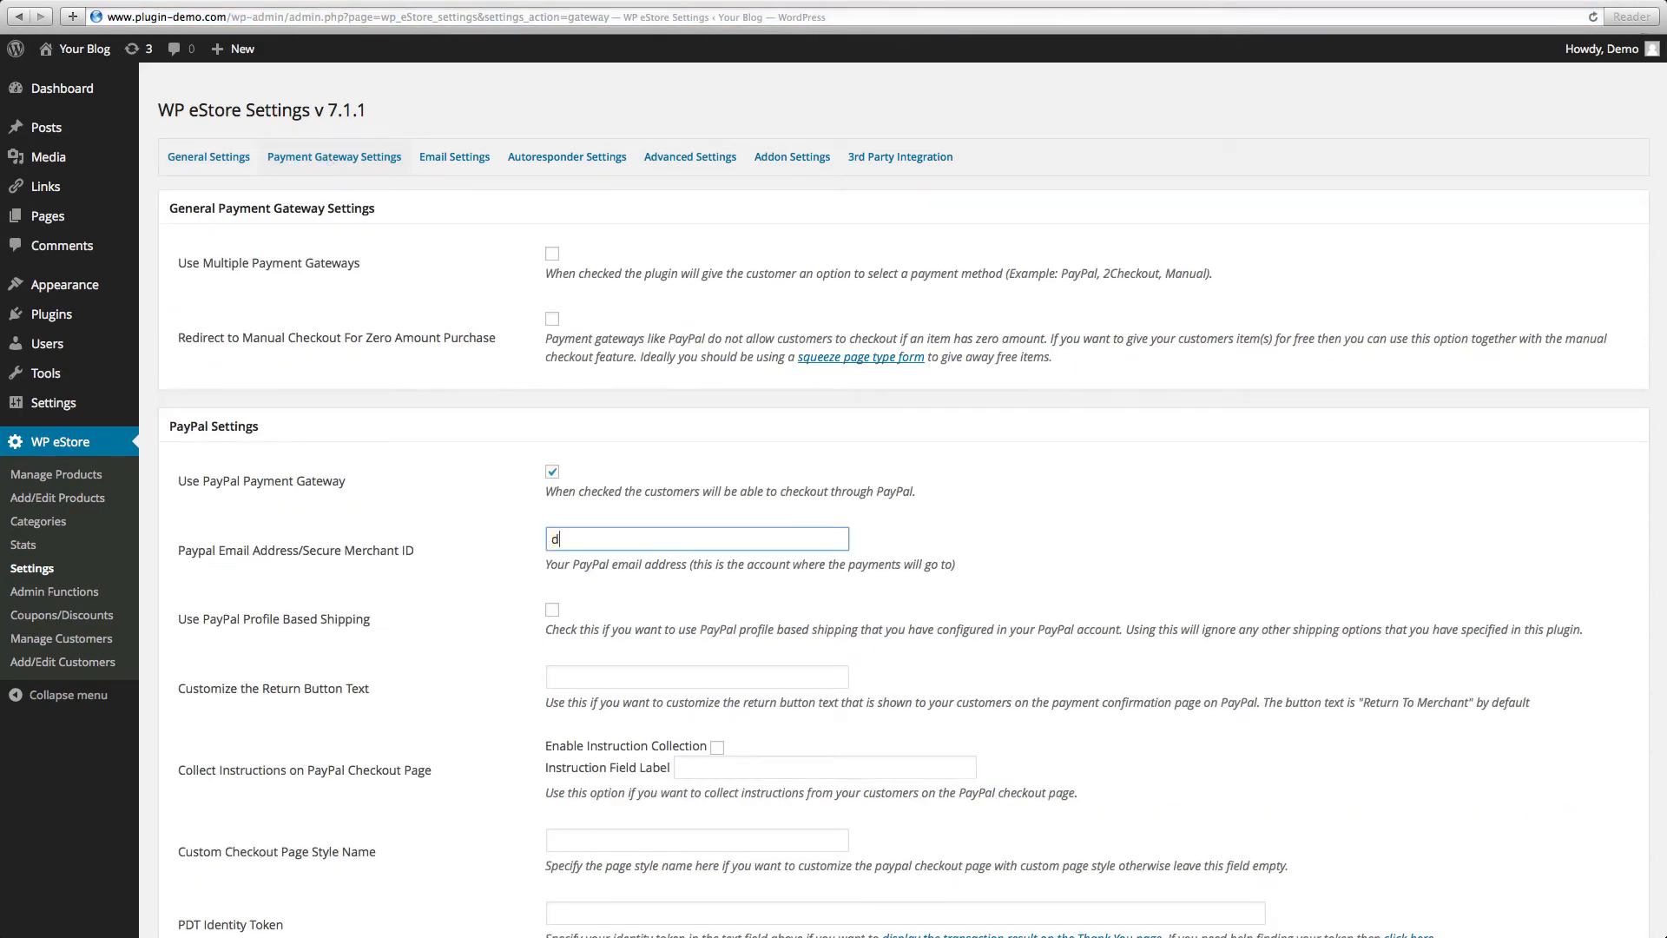
pyautogui.write('@gmail.c')
pyautogui.write('om')
pyautogui.scroll(-3, 400, 671)
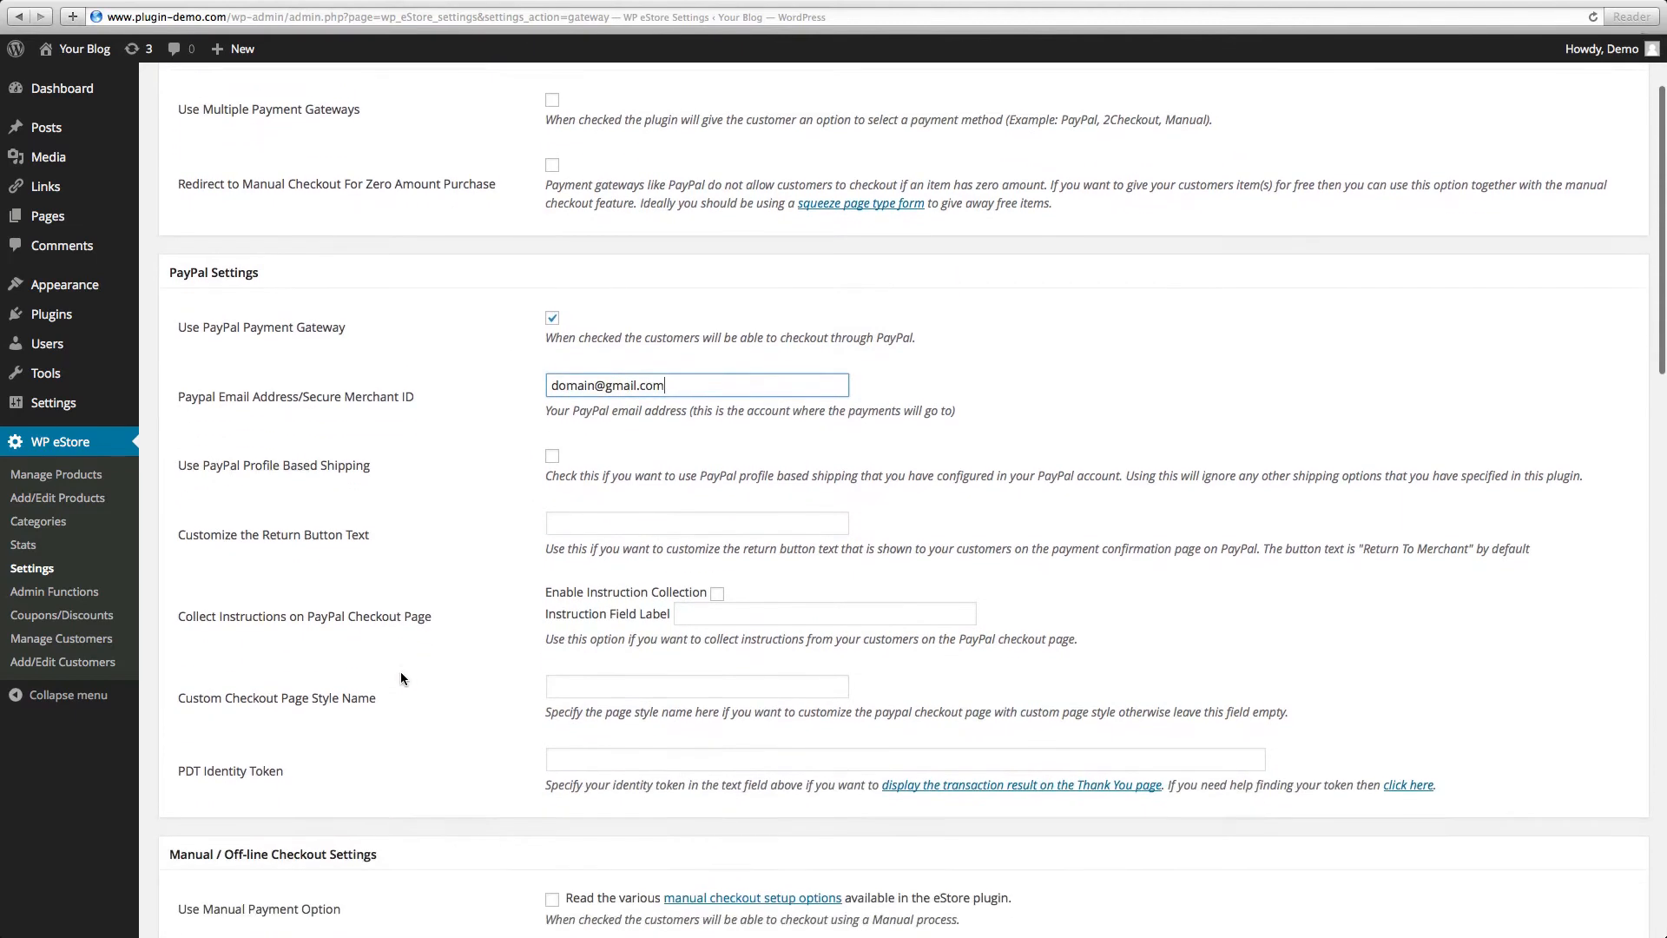
pyautogui.scroll(-3, 400, 670)
pyautogui.scroll(-3, 400, 670)
pyautogui.scroll(-5, 400, 670)
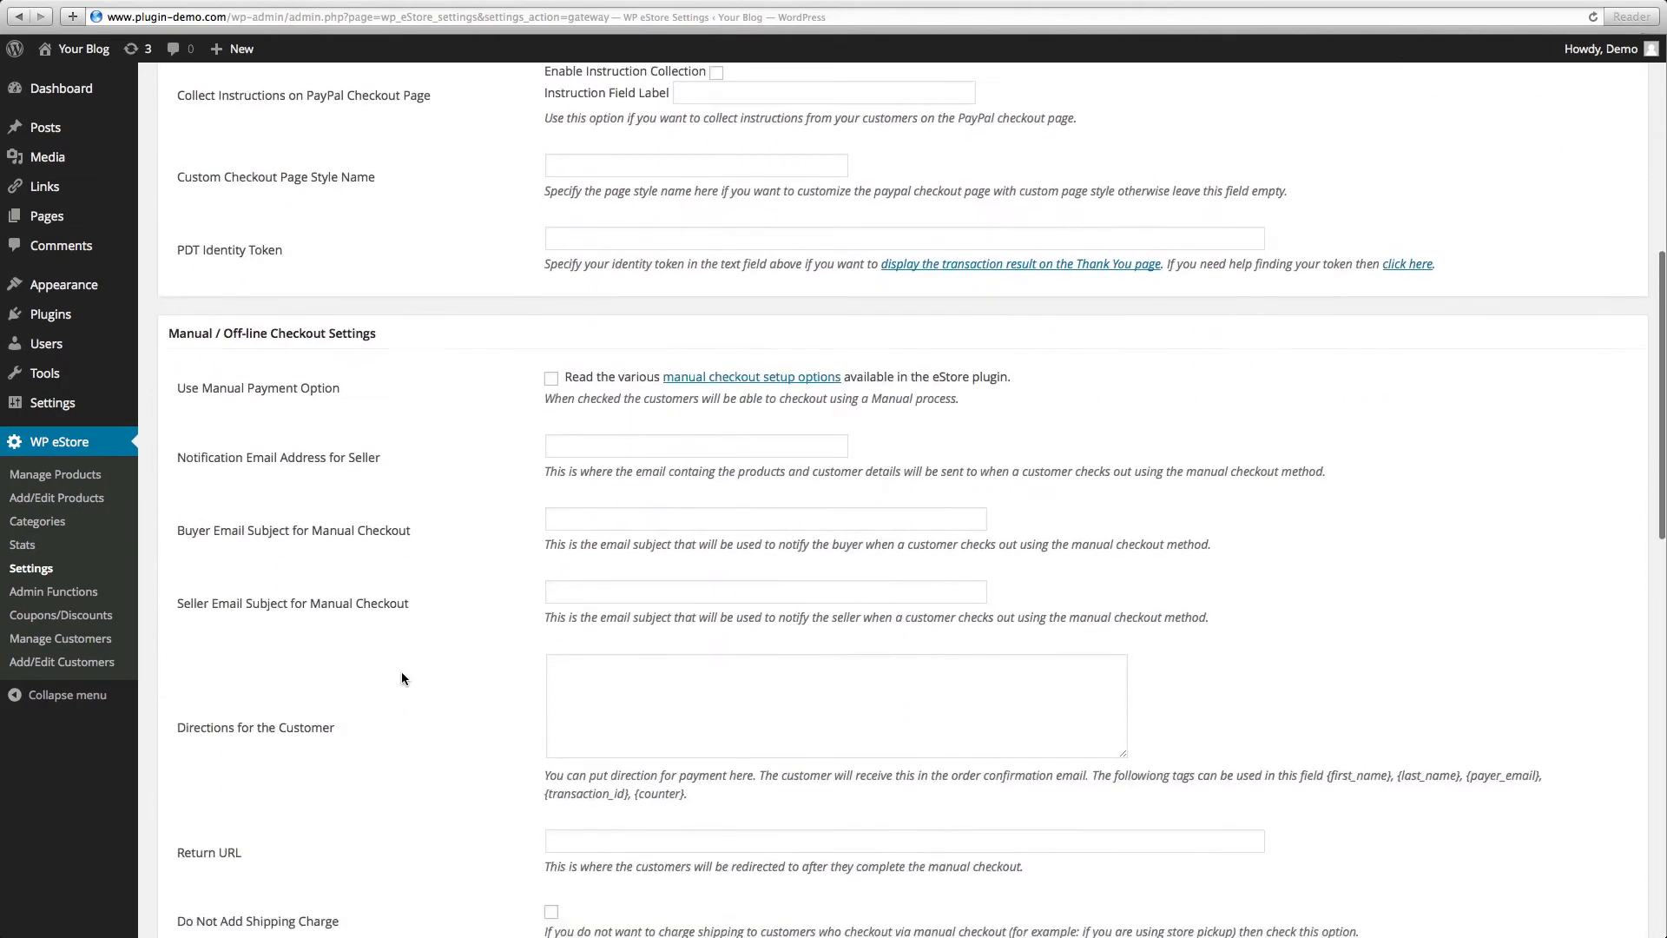
pyautogui.scroll(-4, 402, 671)
pyautogui.scroll(-5, 401, 670)
pyautogui.scroll(-5, 401, 671)
pyautogui.scroll(-2, 402, 671)
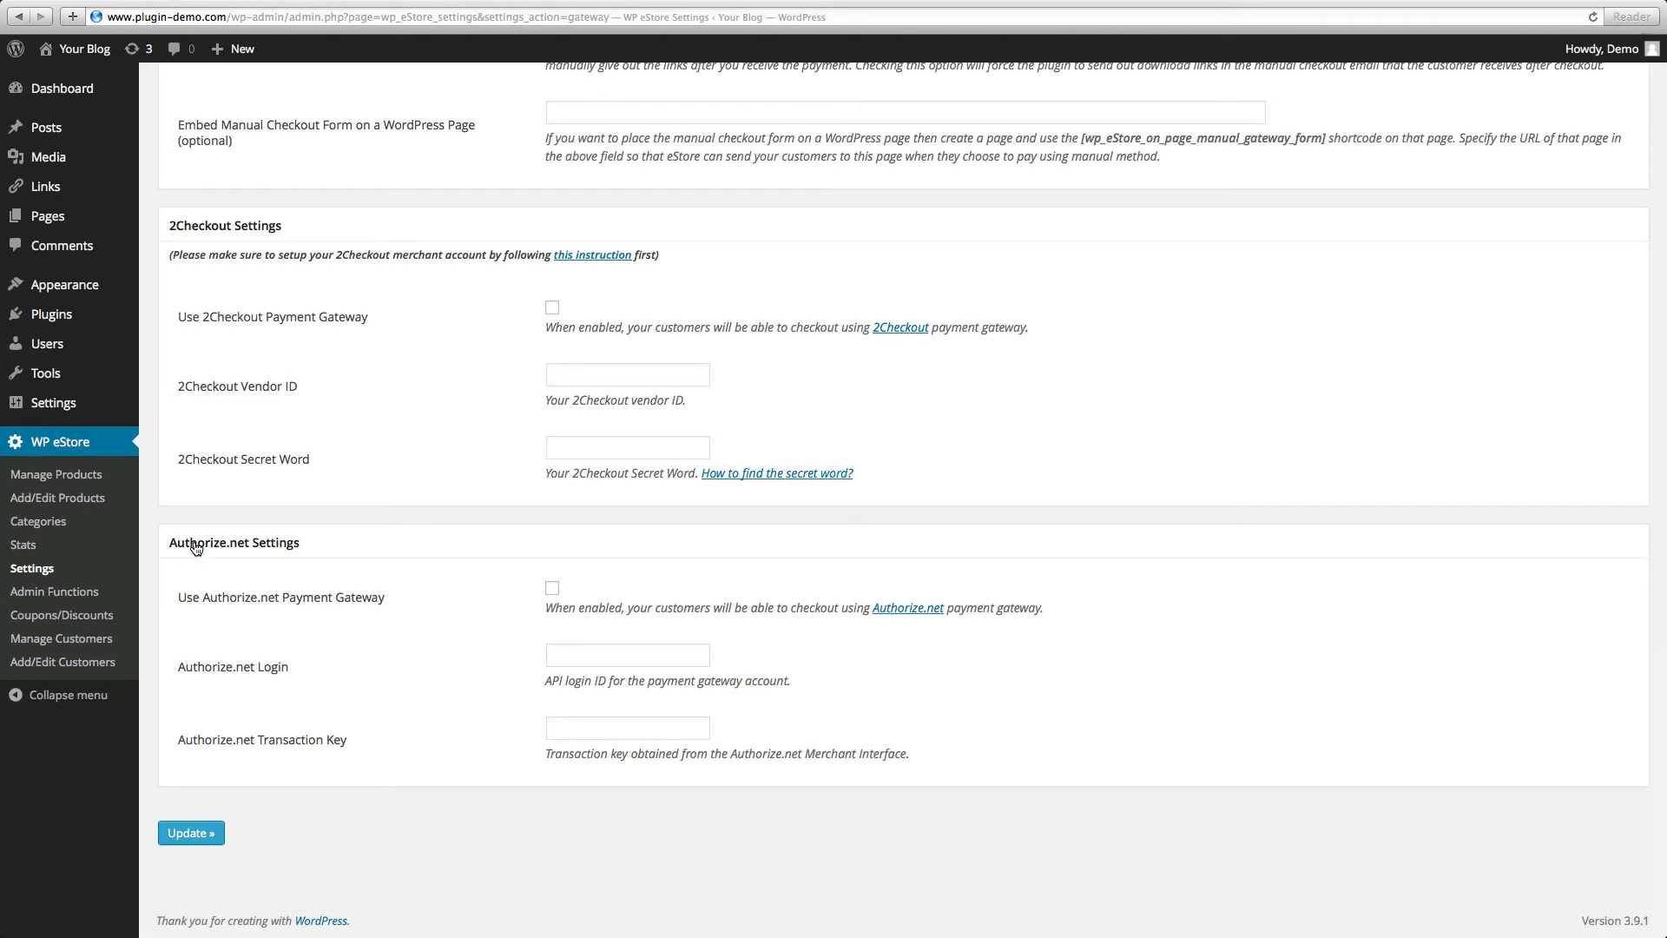
pyautogui.click(188, 834)
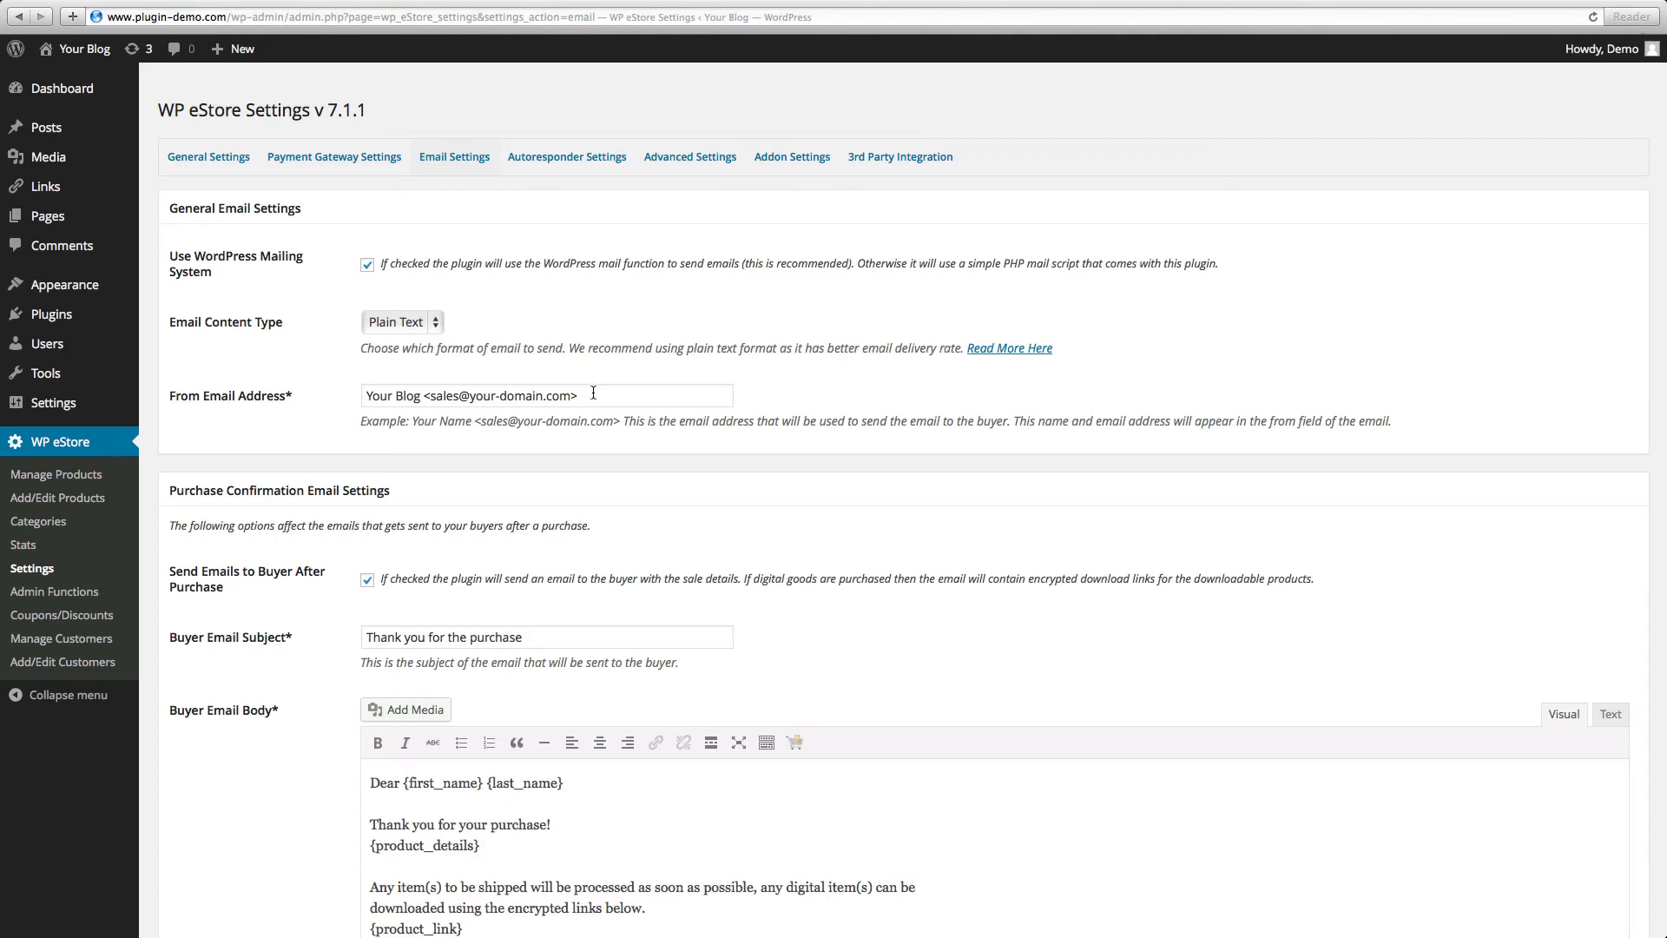
pyautogui.moveTo(607, 395); pyautogui.dragTo(226, 378)
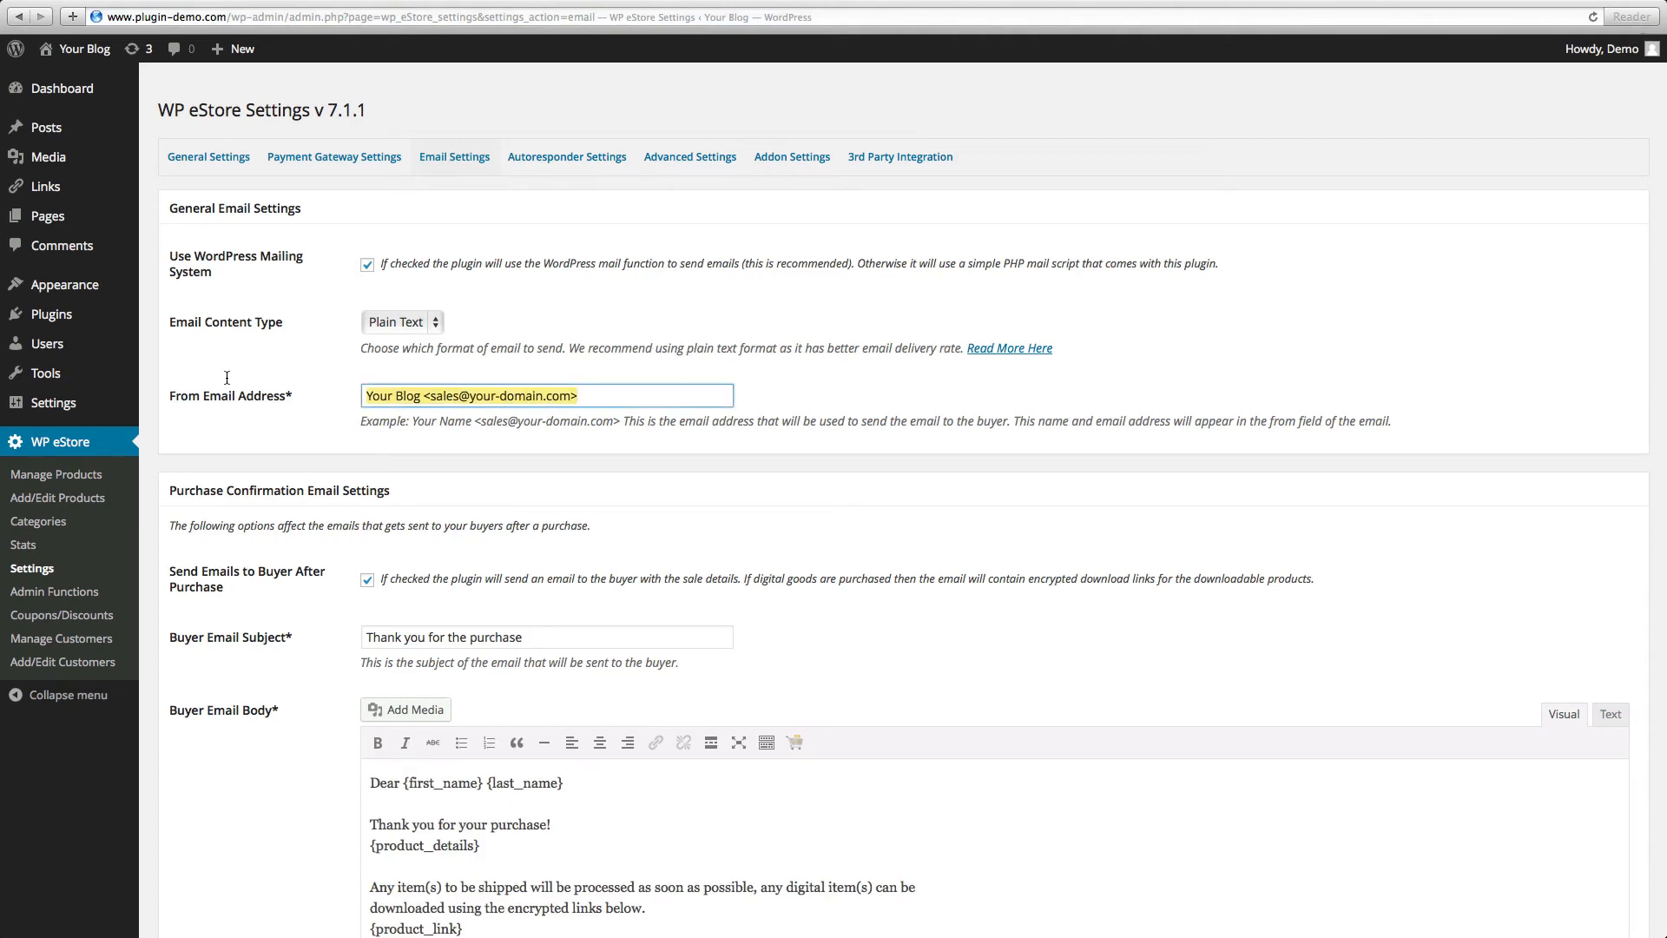
pyautogui.write('Your Name')
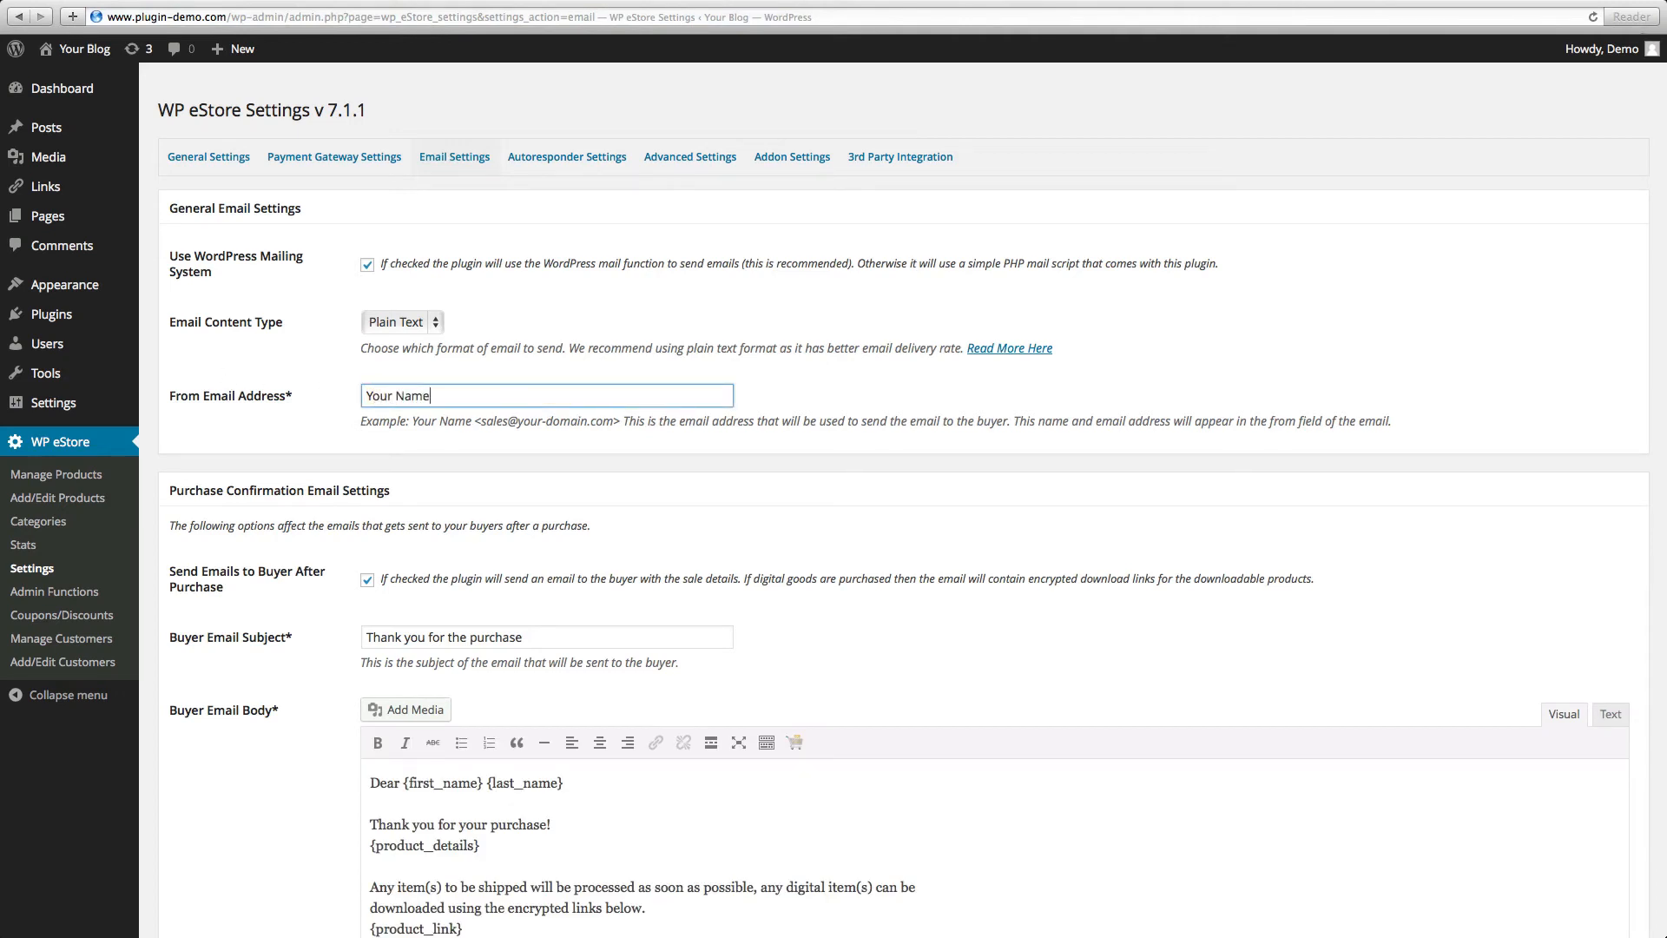
pyautogui.write(' <')
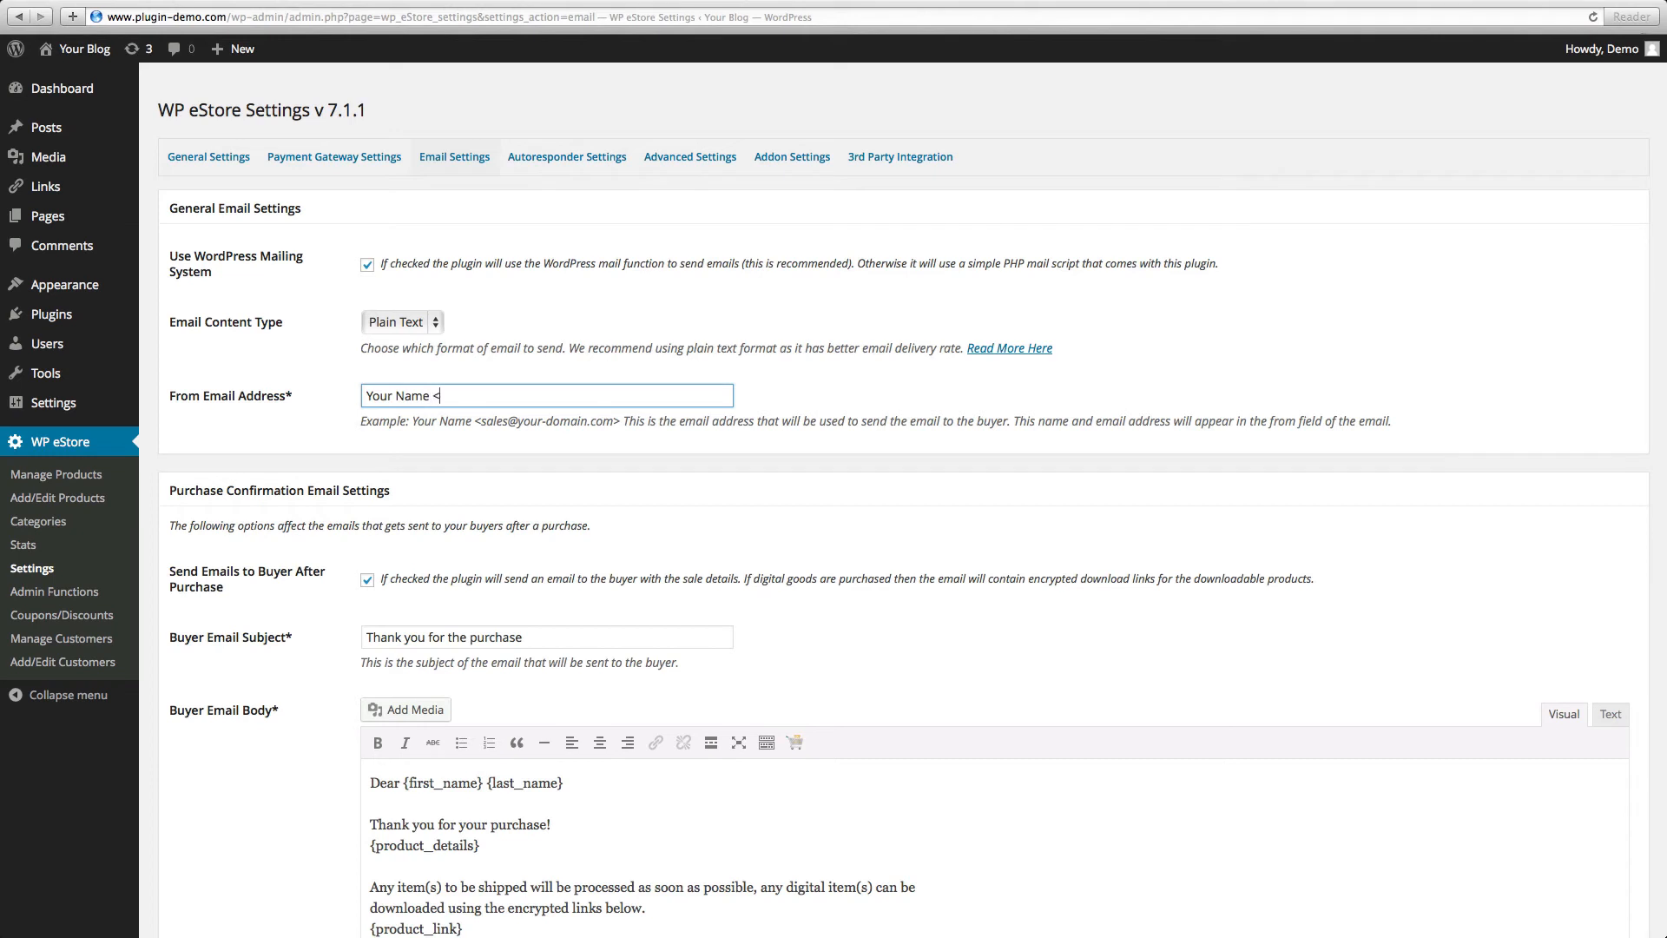
pyautogui.write('doma')
pyautogui.write('in@gmail.')
pyautogui.write('com')
pyautogui.write('>')
pyautogui.scroll(-2, 516, 617)
pyautogui.scroll(-1, 517, 616)
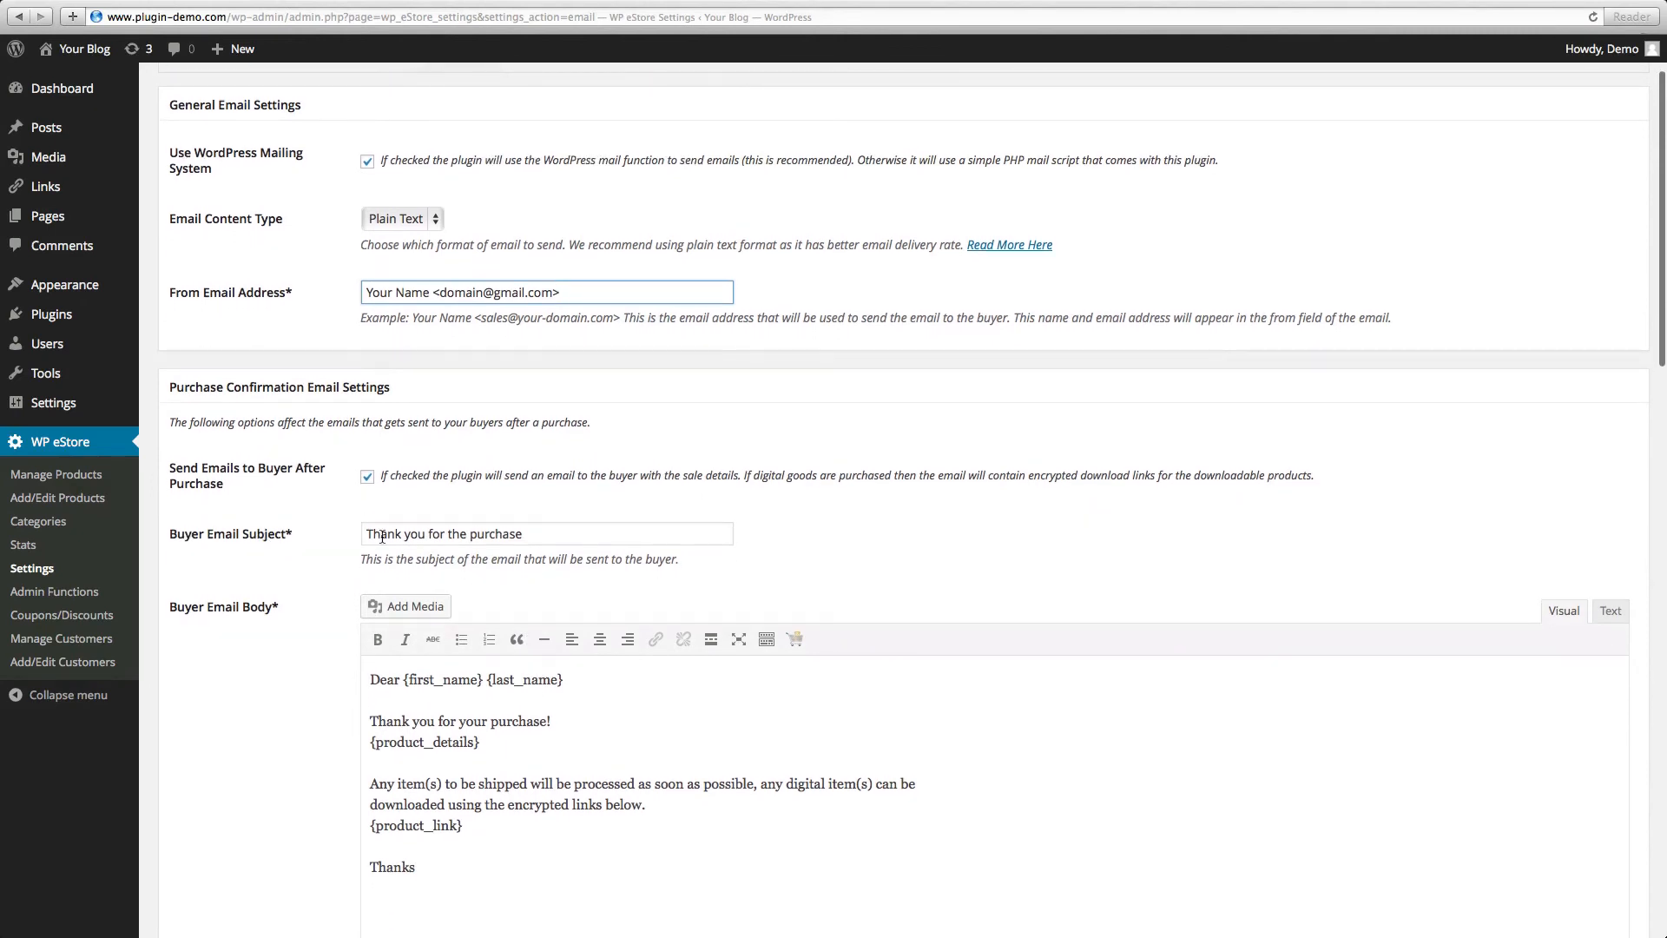
# Change the Buyer Email Subject to CONFIRMATION: Thank you for your Purchase and review the body's thank-you line
pyautogui.moveTo(367, 536); pyautogui.dragTo(655, 541)
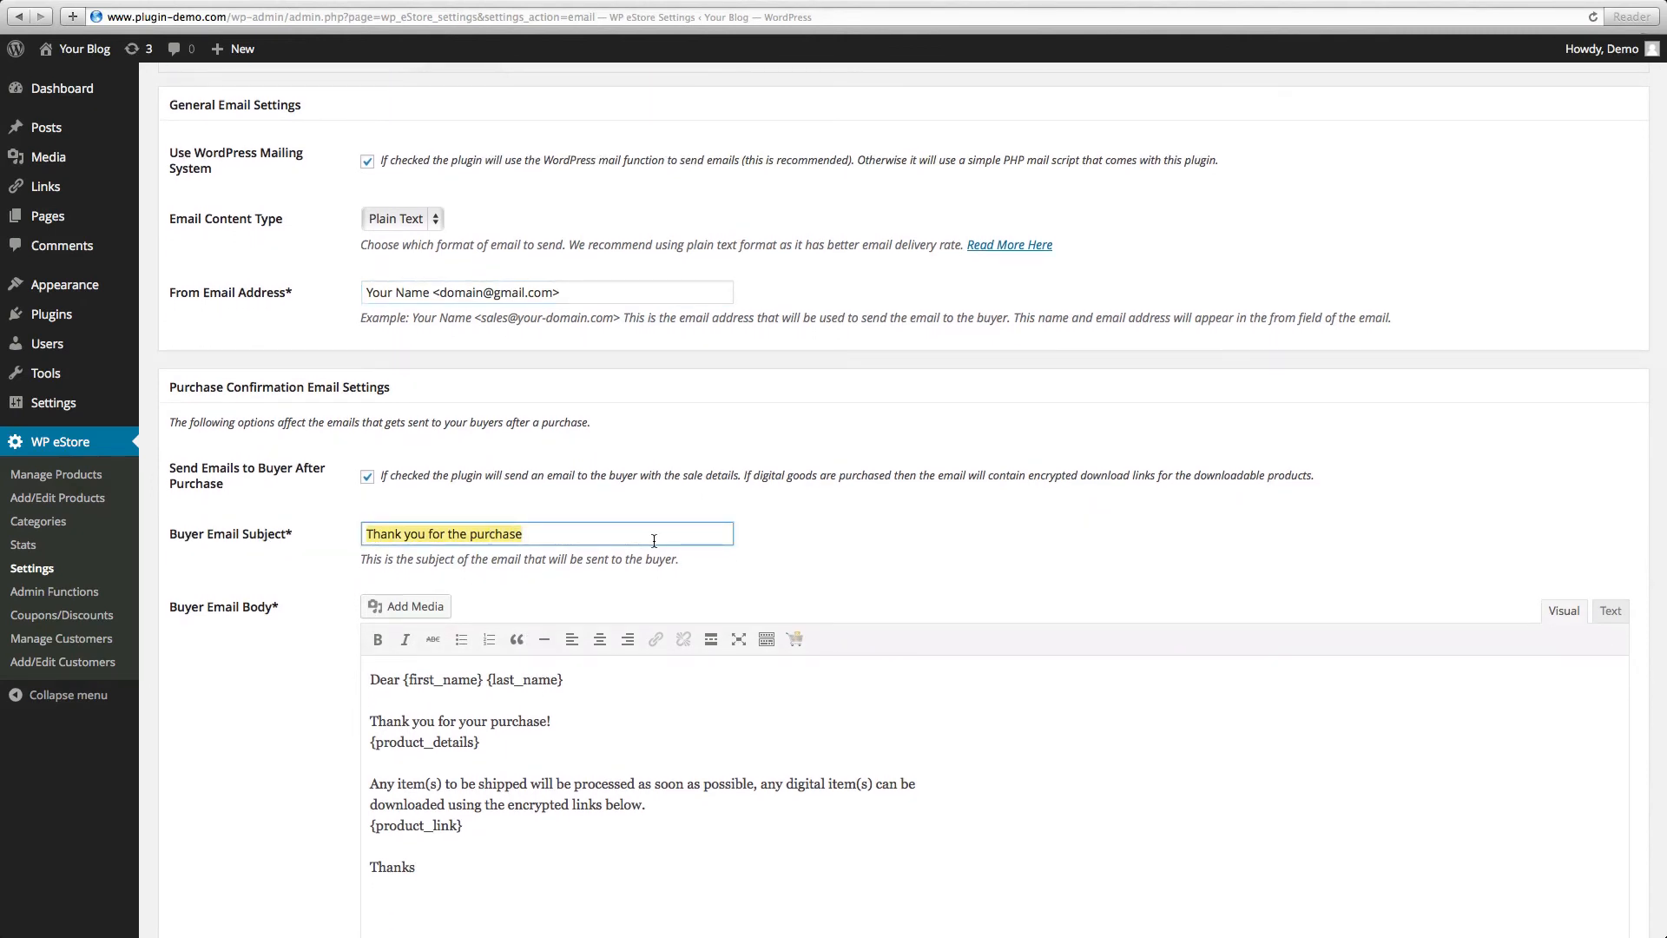
pyautogui.write('CONFE')
pyautogui.press('BackSpace')
pyautogui.write('IRMA')
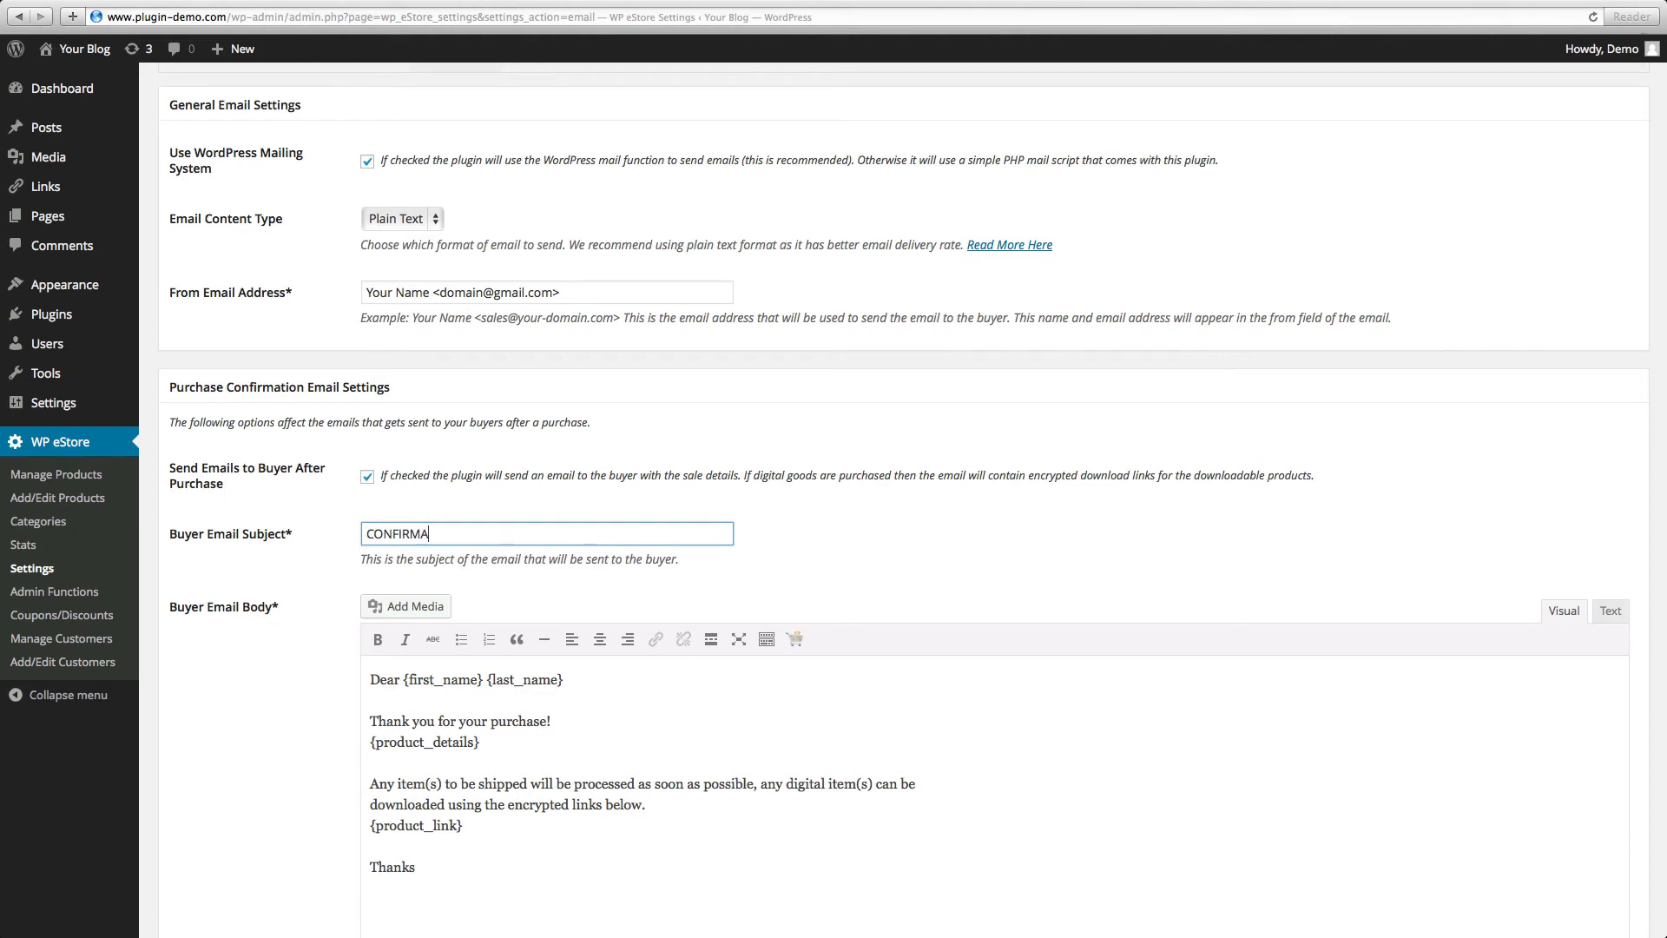
pyautogui.write('TION: T')
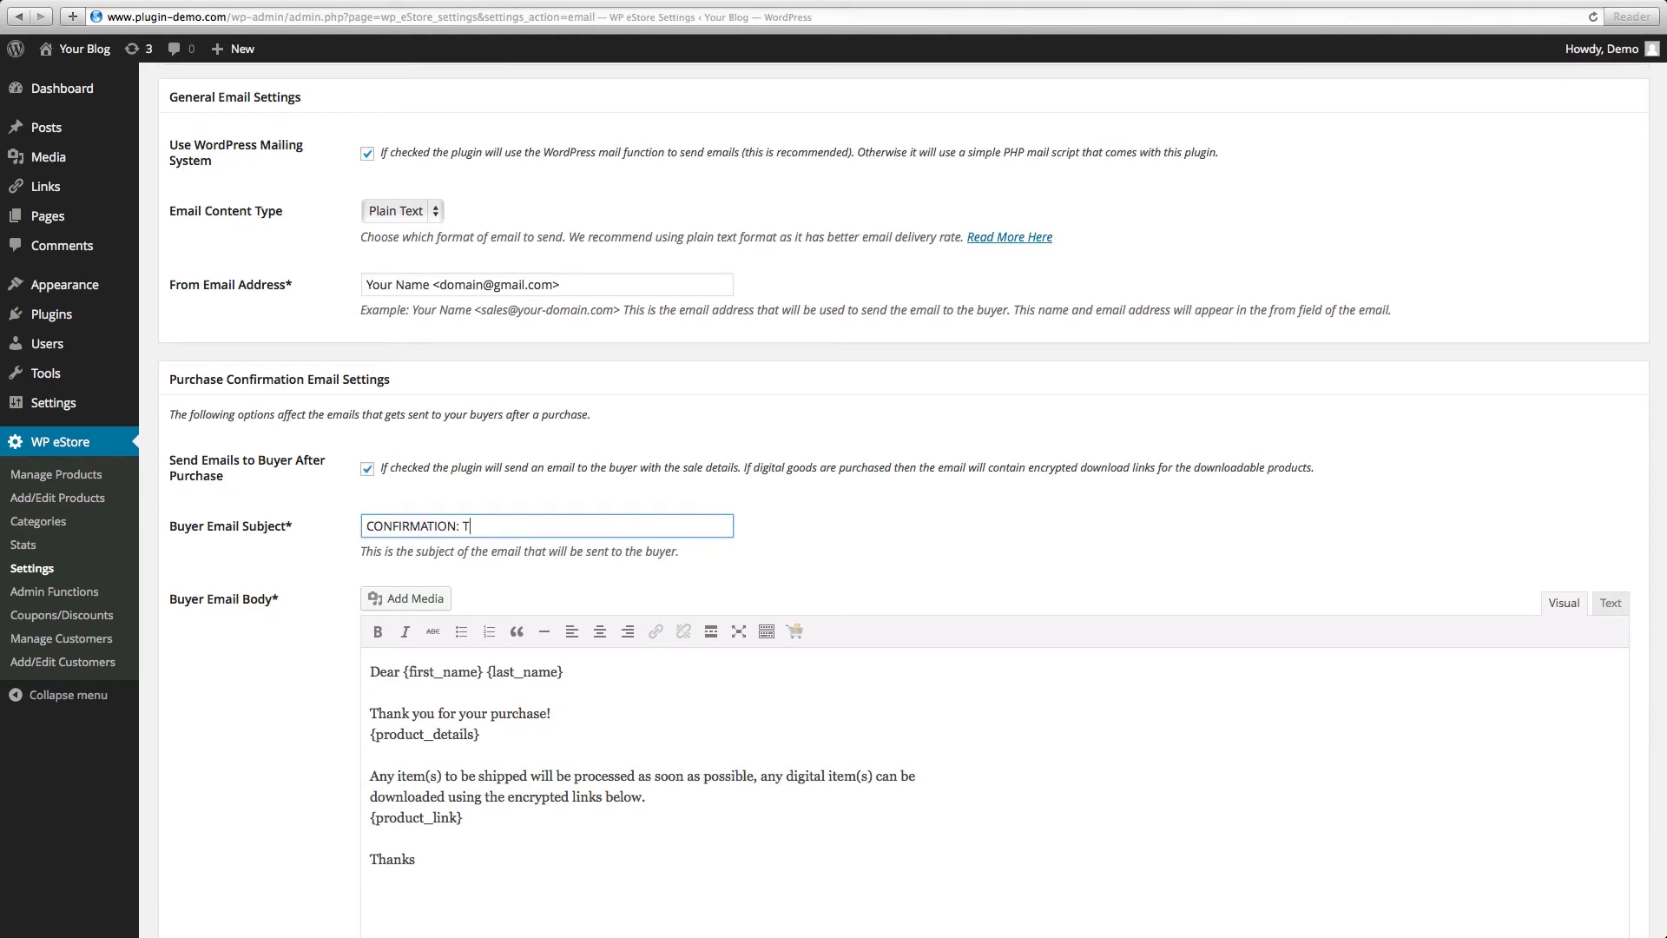
pyautogui.write('hank you for y')
pyautogui.write('our Purchase.')
pyautogui.moveTo(370, 716); pyautogui.dragTo(557, 714)
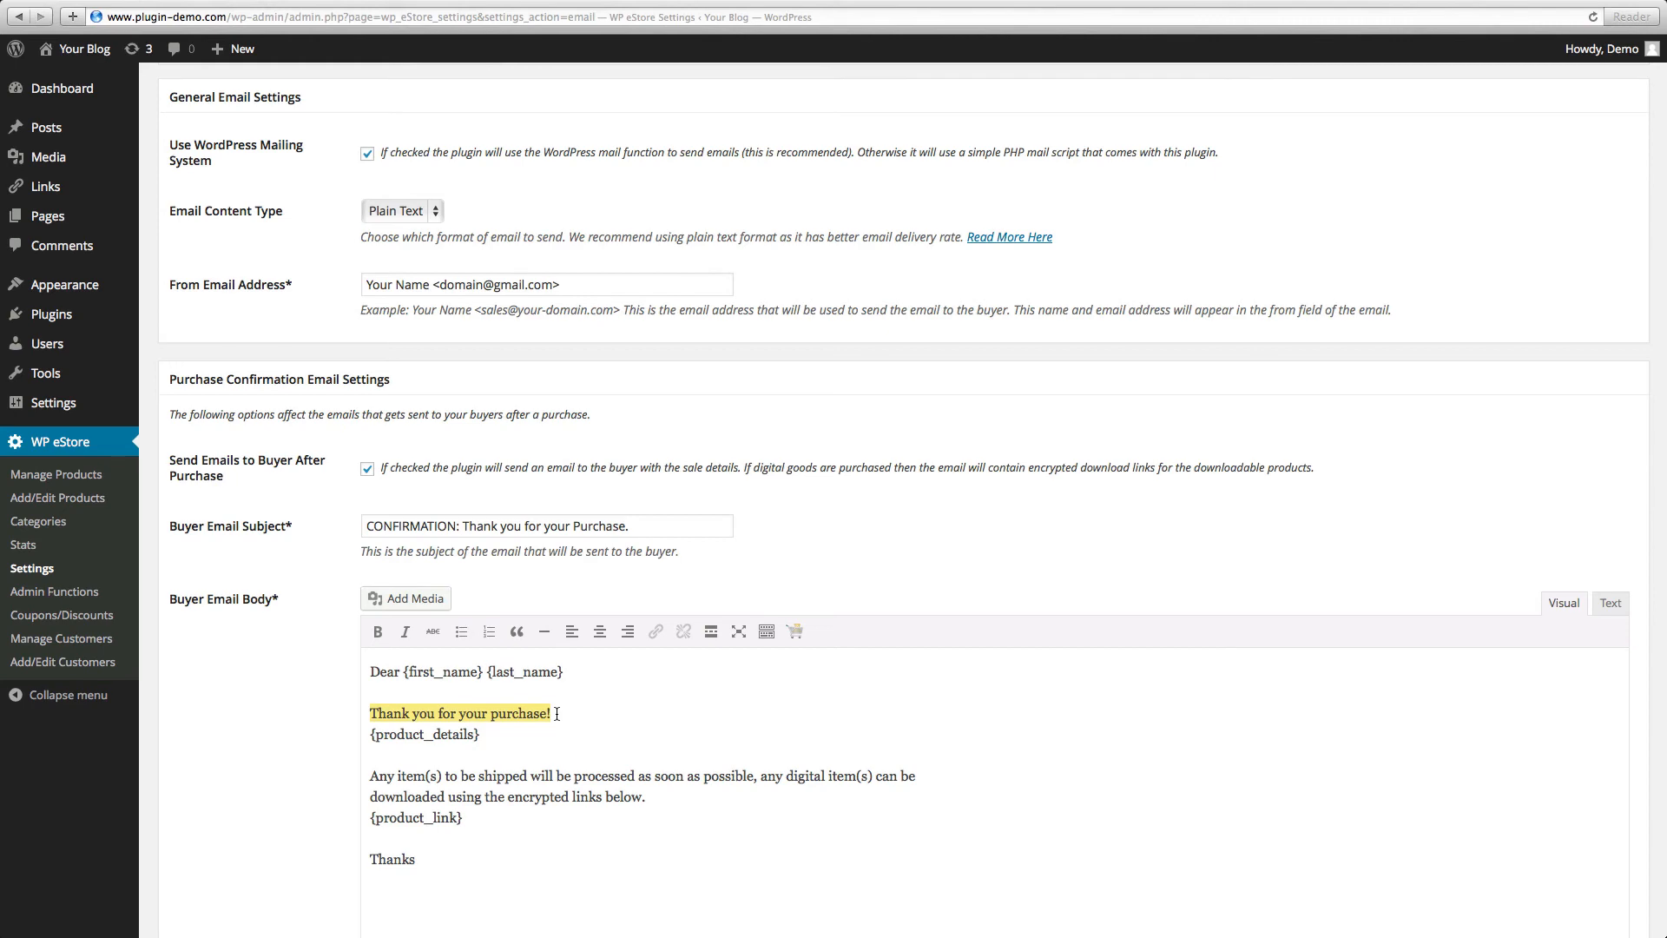
pyautogui.click(504, 781)
pyautogui.scroll(-2, 503, 783)
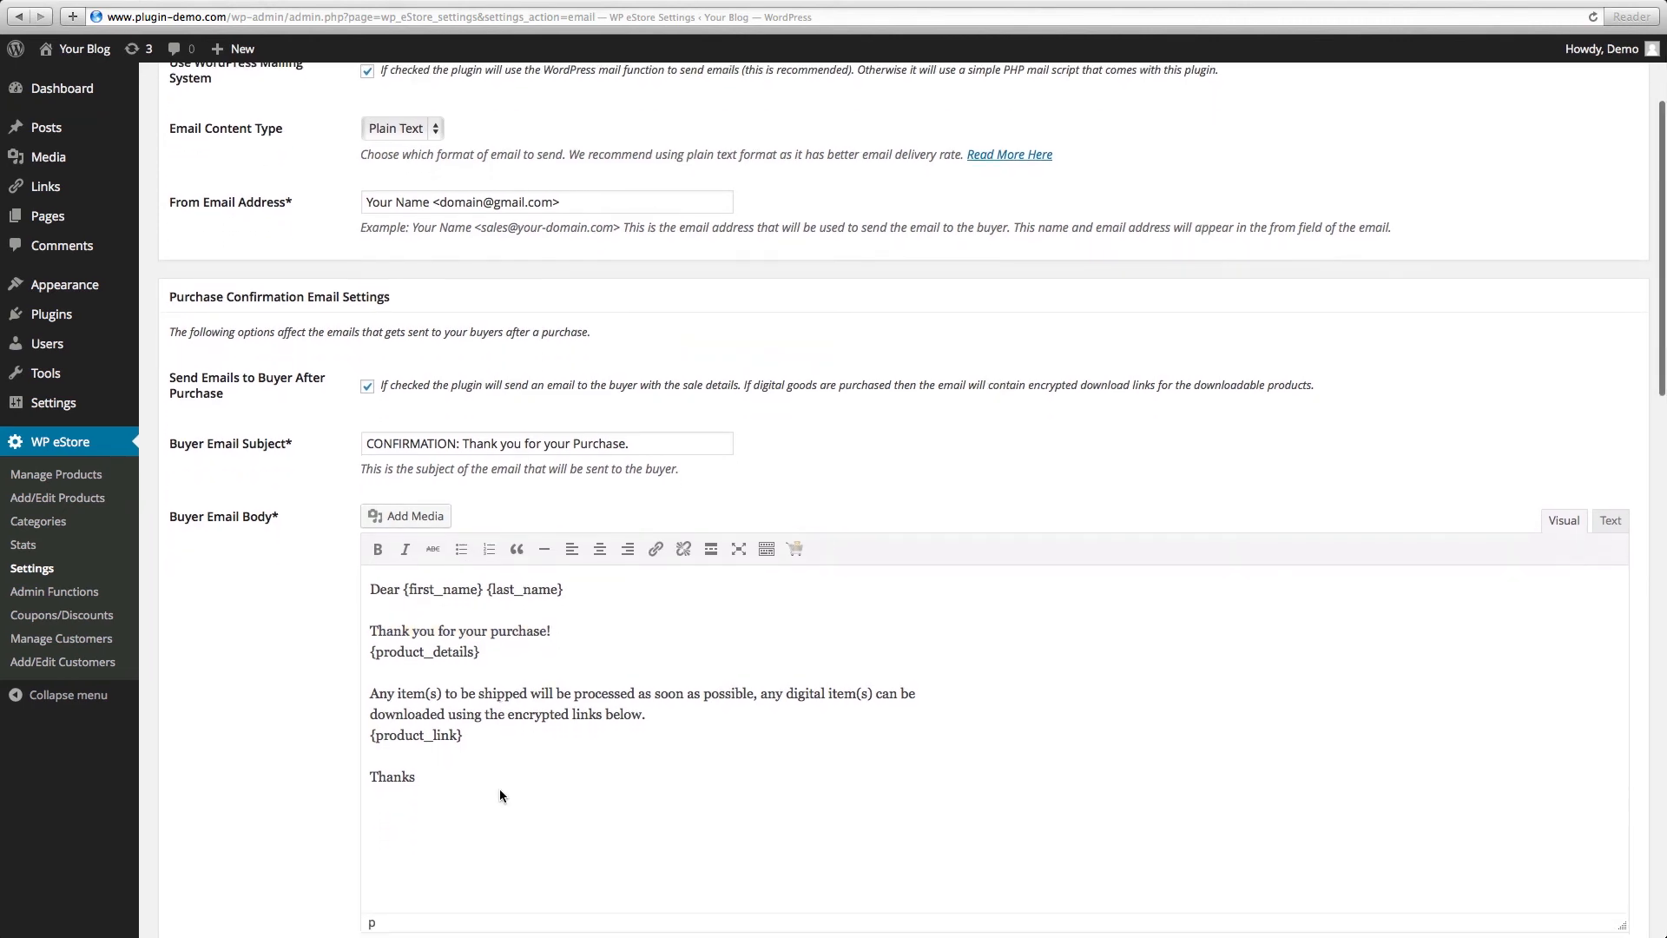
pyautogui.scroll(-5, 499, 788)
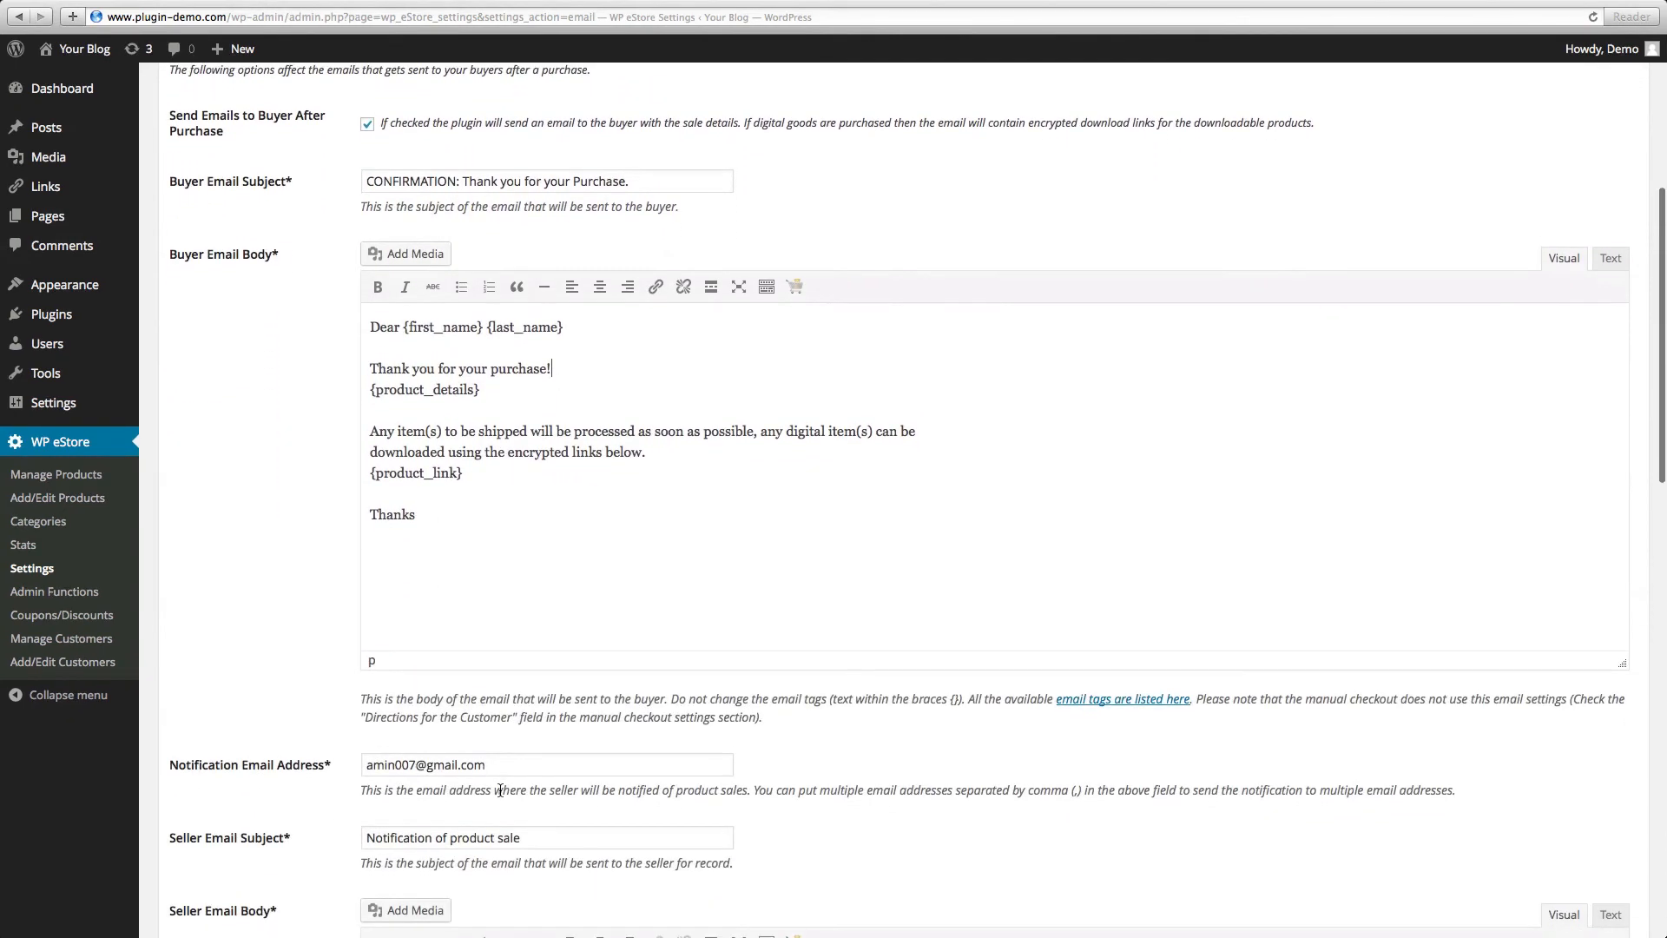
pyautogui.moveTo(522, 765); pyautogui.dragTo(330, 760)
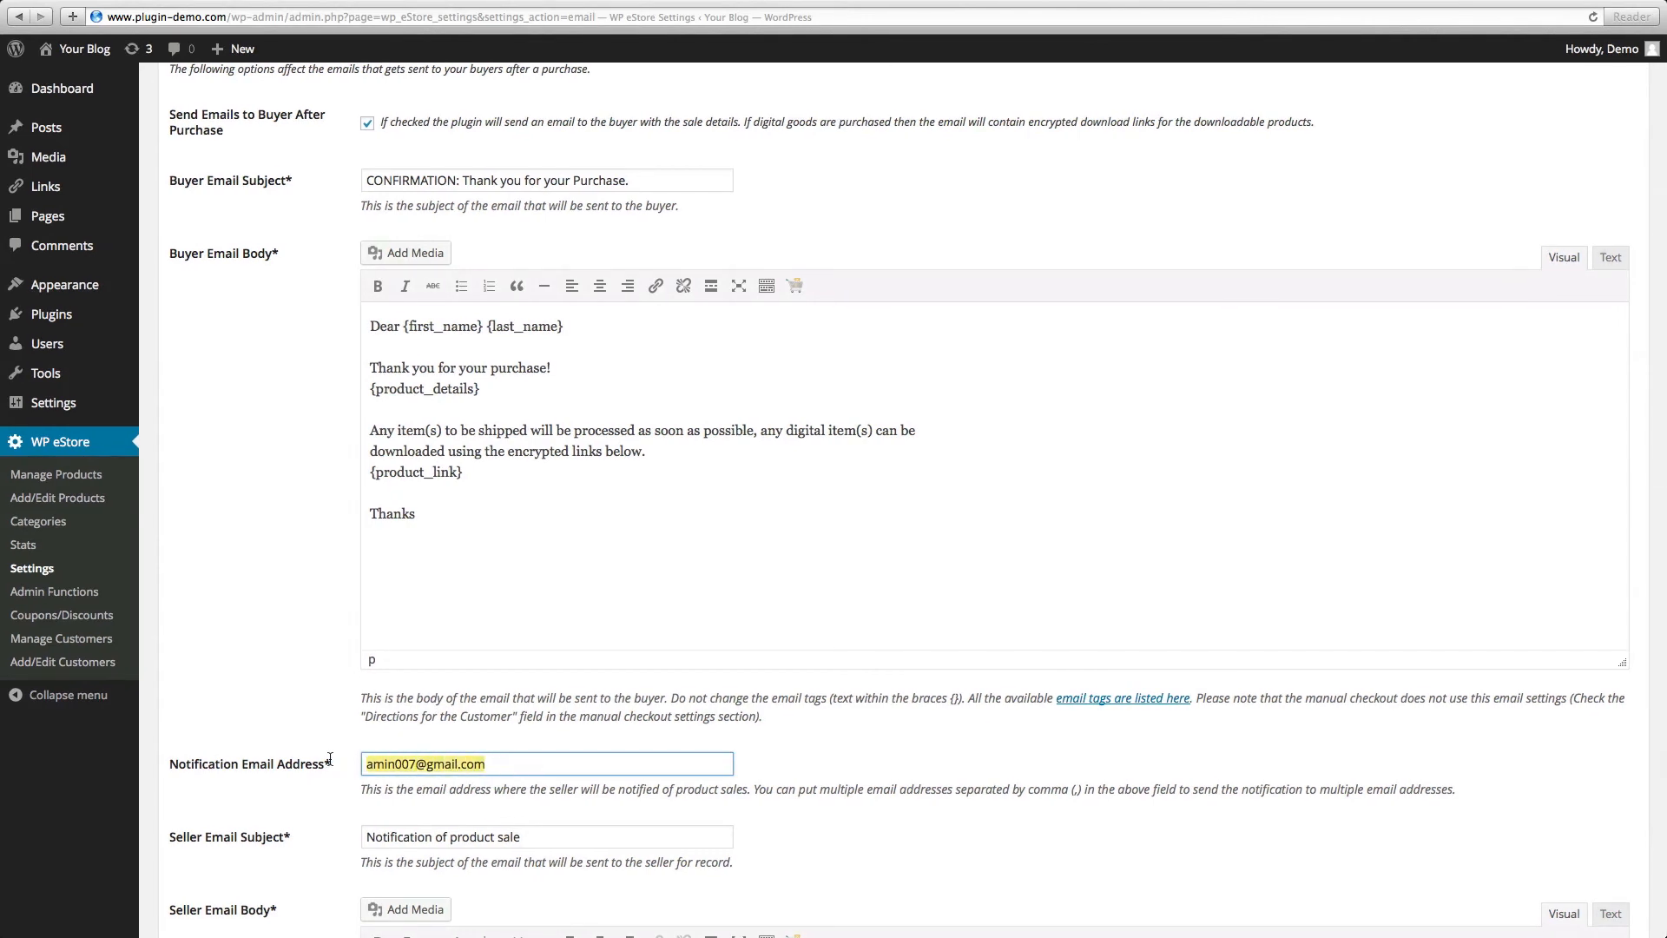
pyautogui.write('youremail@')
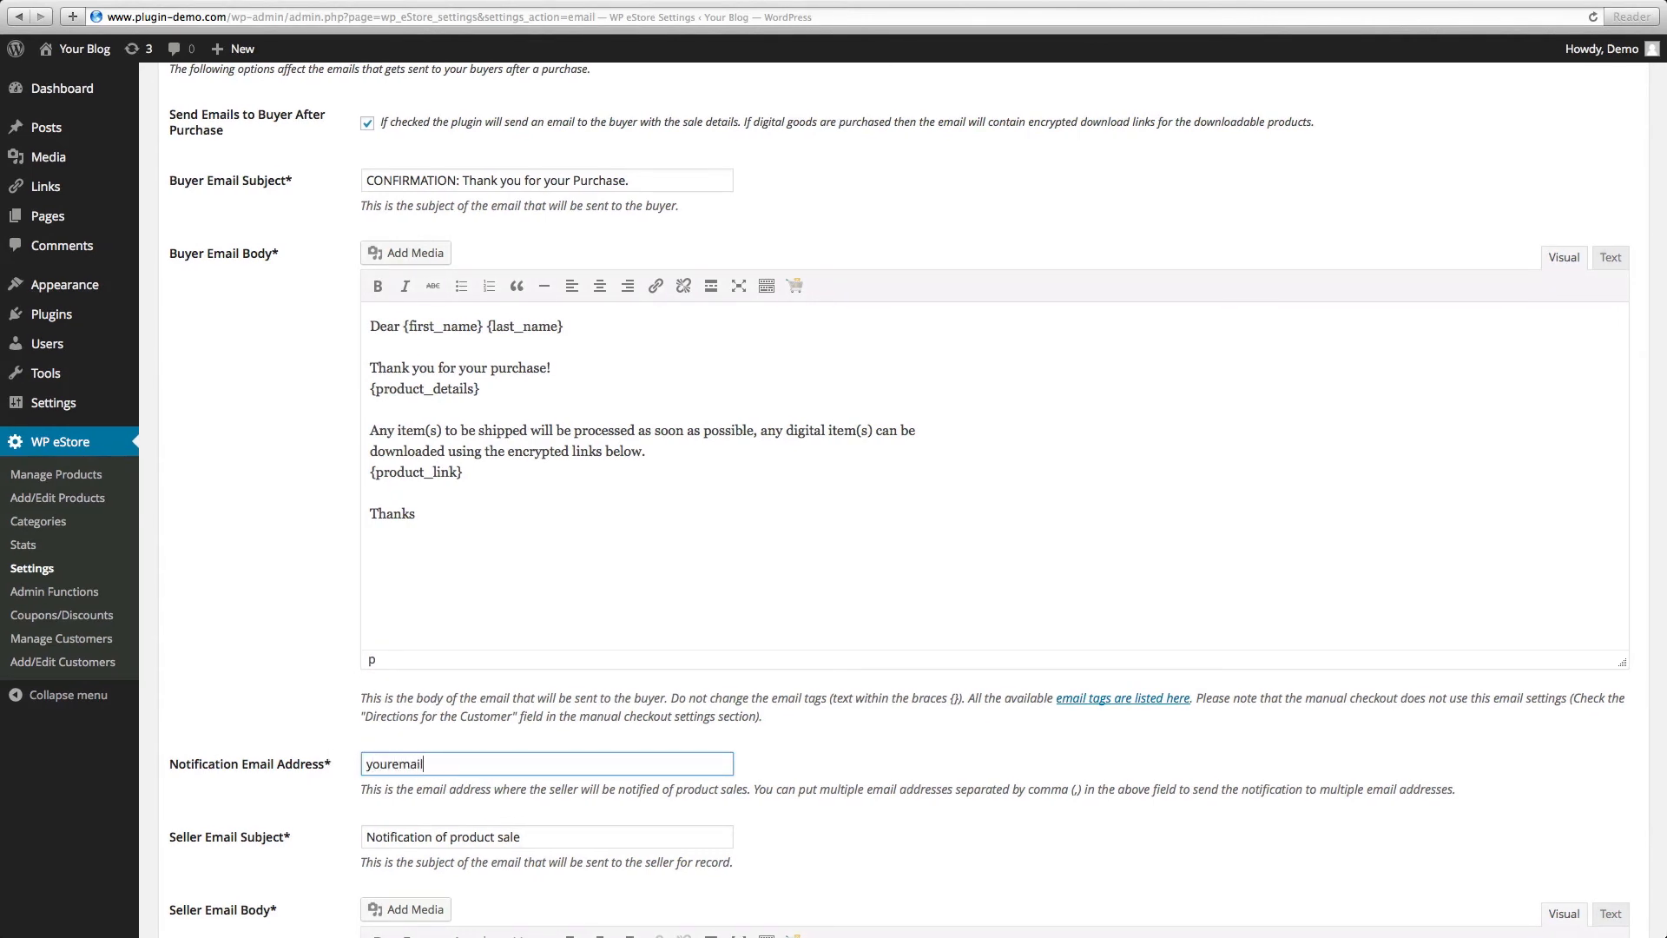
pyautogui.write('gmail.com')
pyautogui.moveTo(547, 840); pyautogui.dragTo(339, 834)
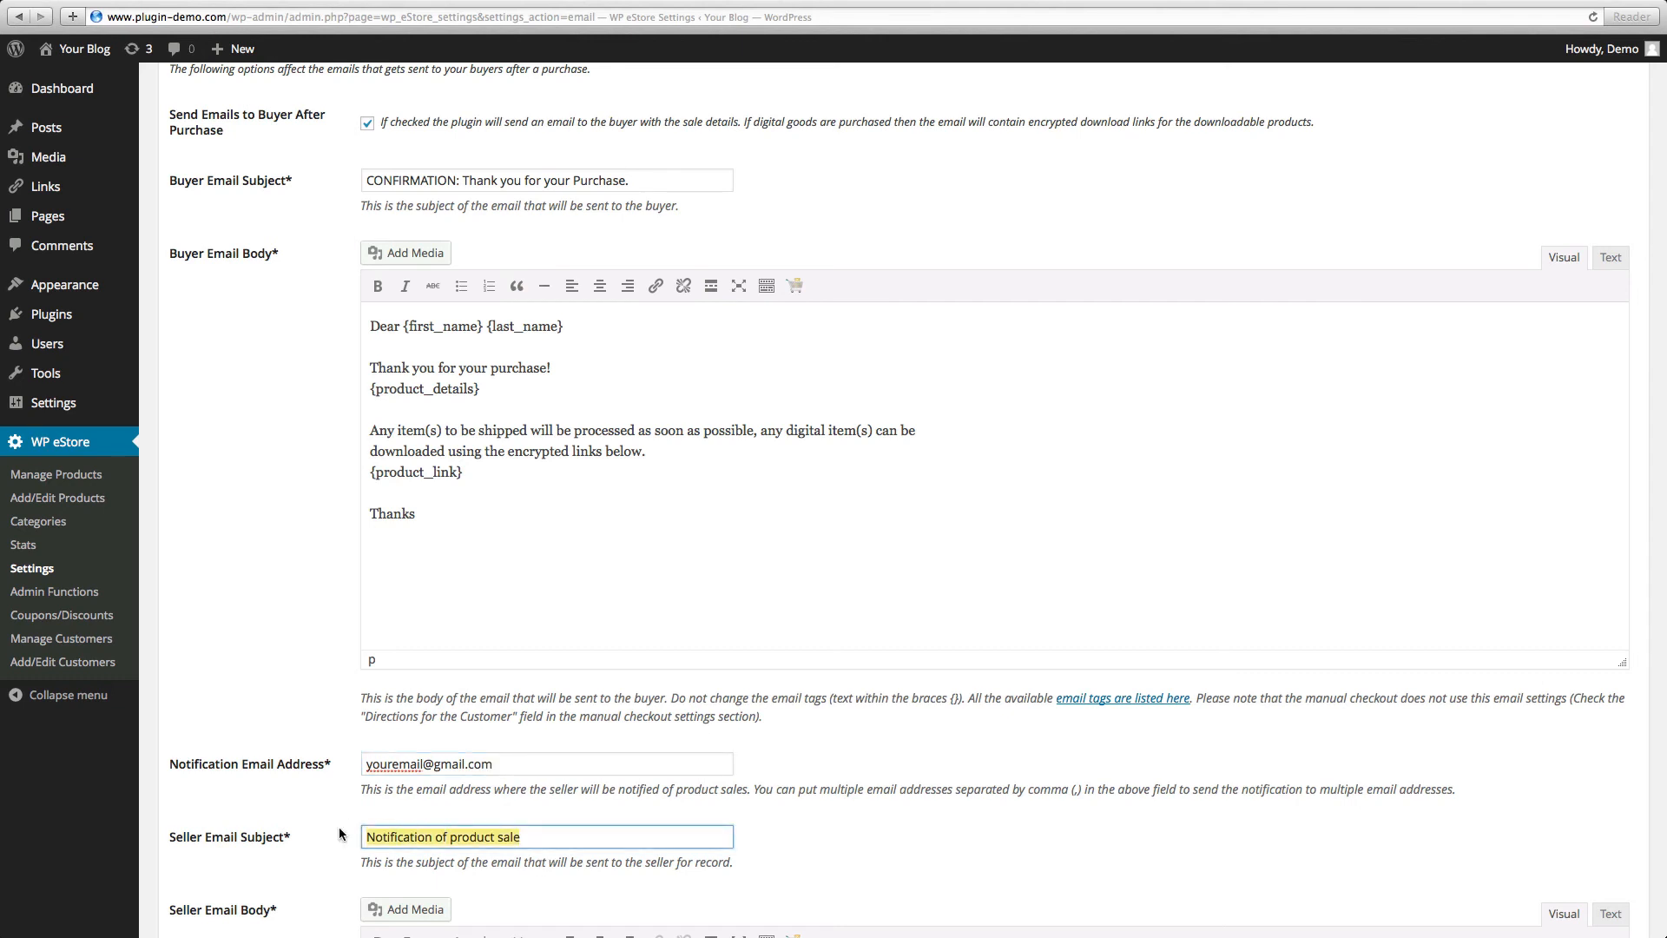
pyautogui.write('Congratula')
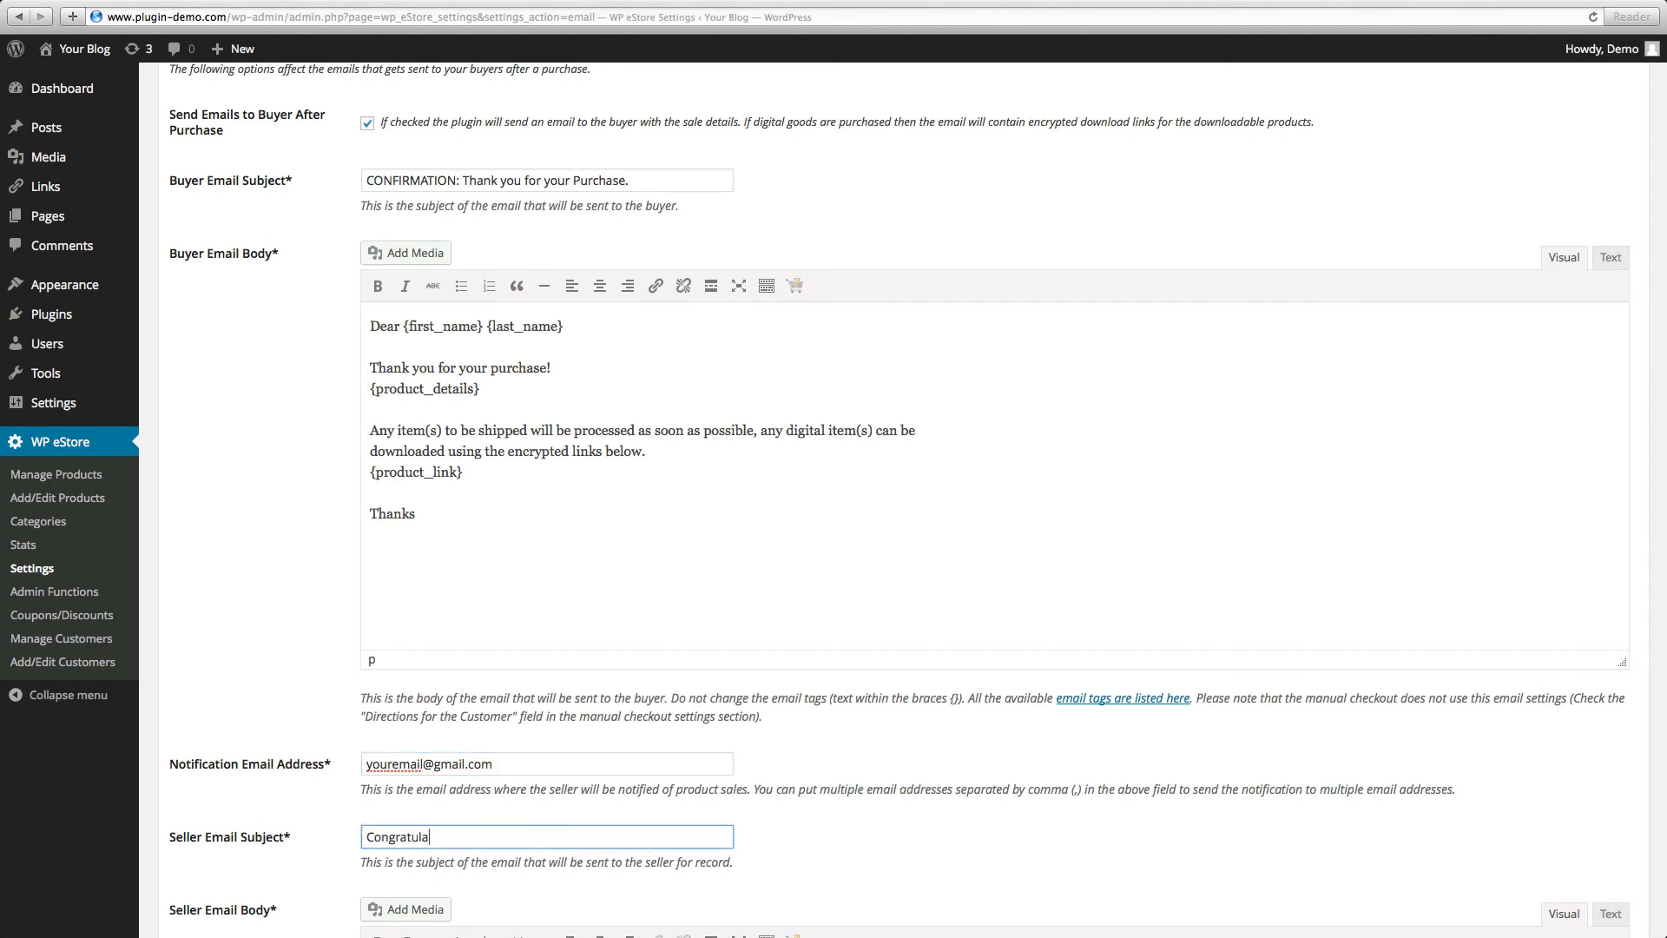
pyautogui.write('tions! You')
pyautogui.write(' have a new sale!')
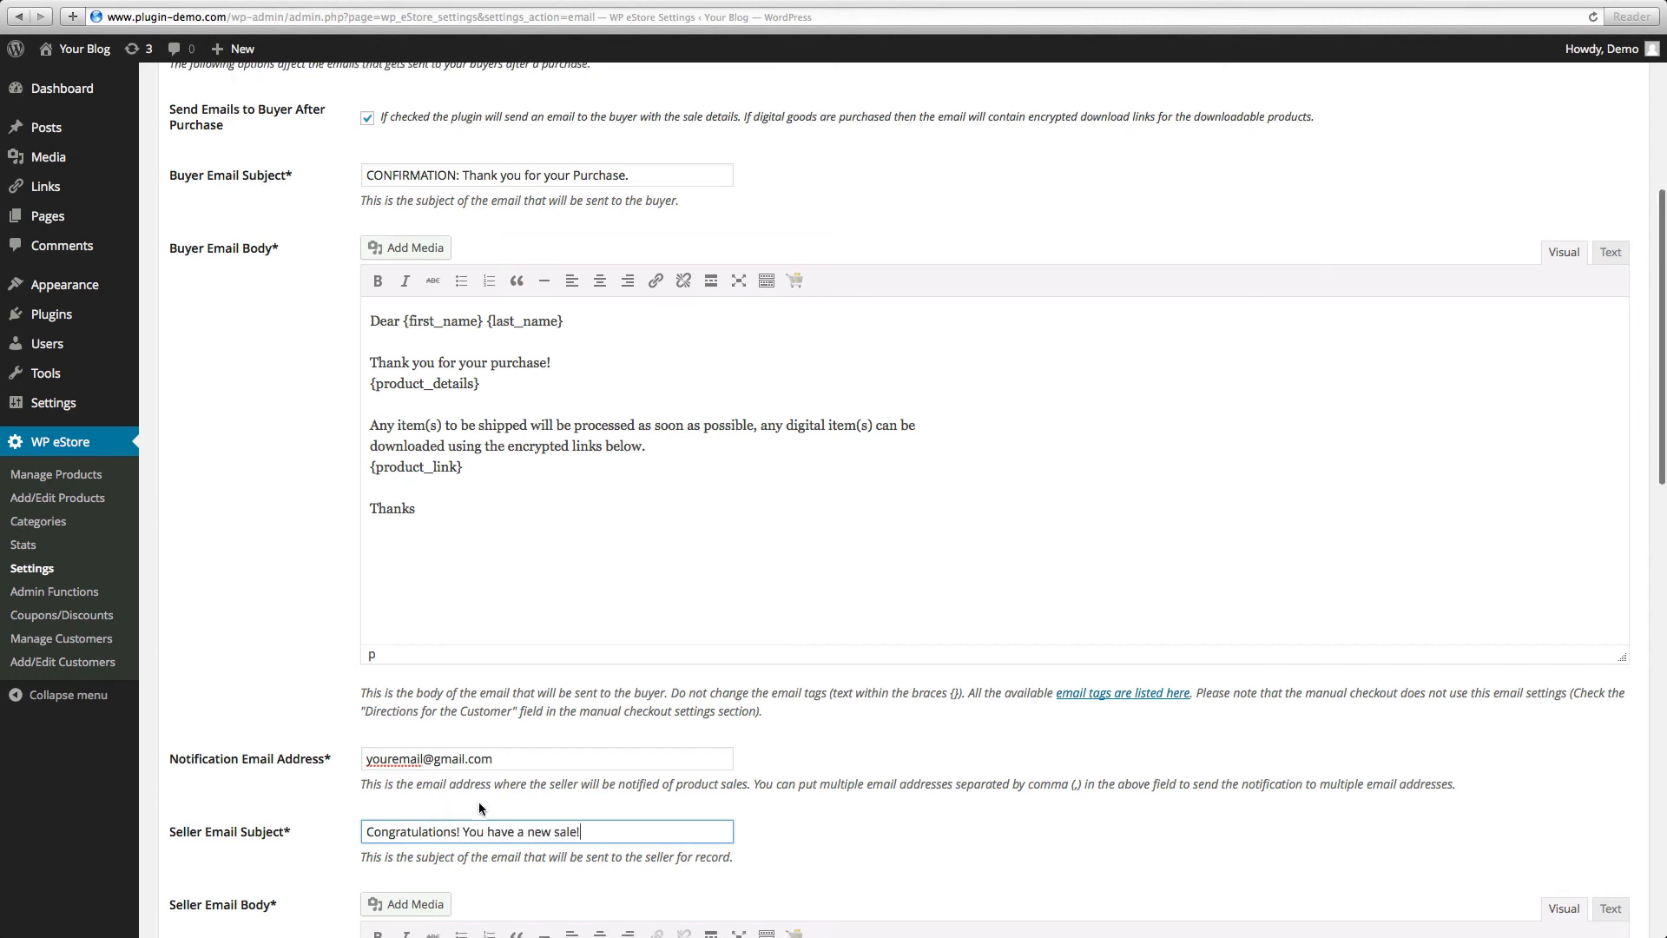
pyautogui.scroll(-3, 411, 686)
pyautogui.scroll(-2, 411, 686)
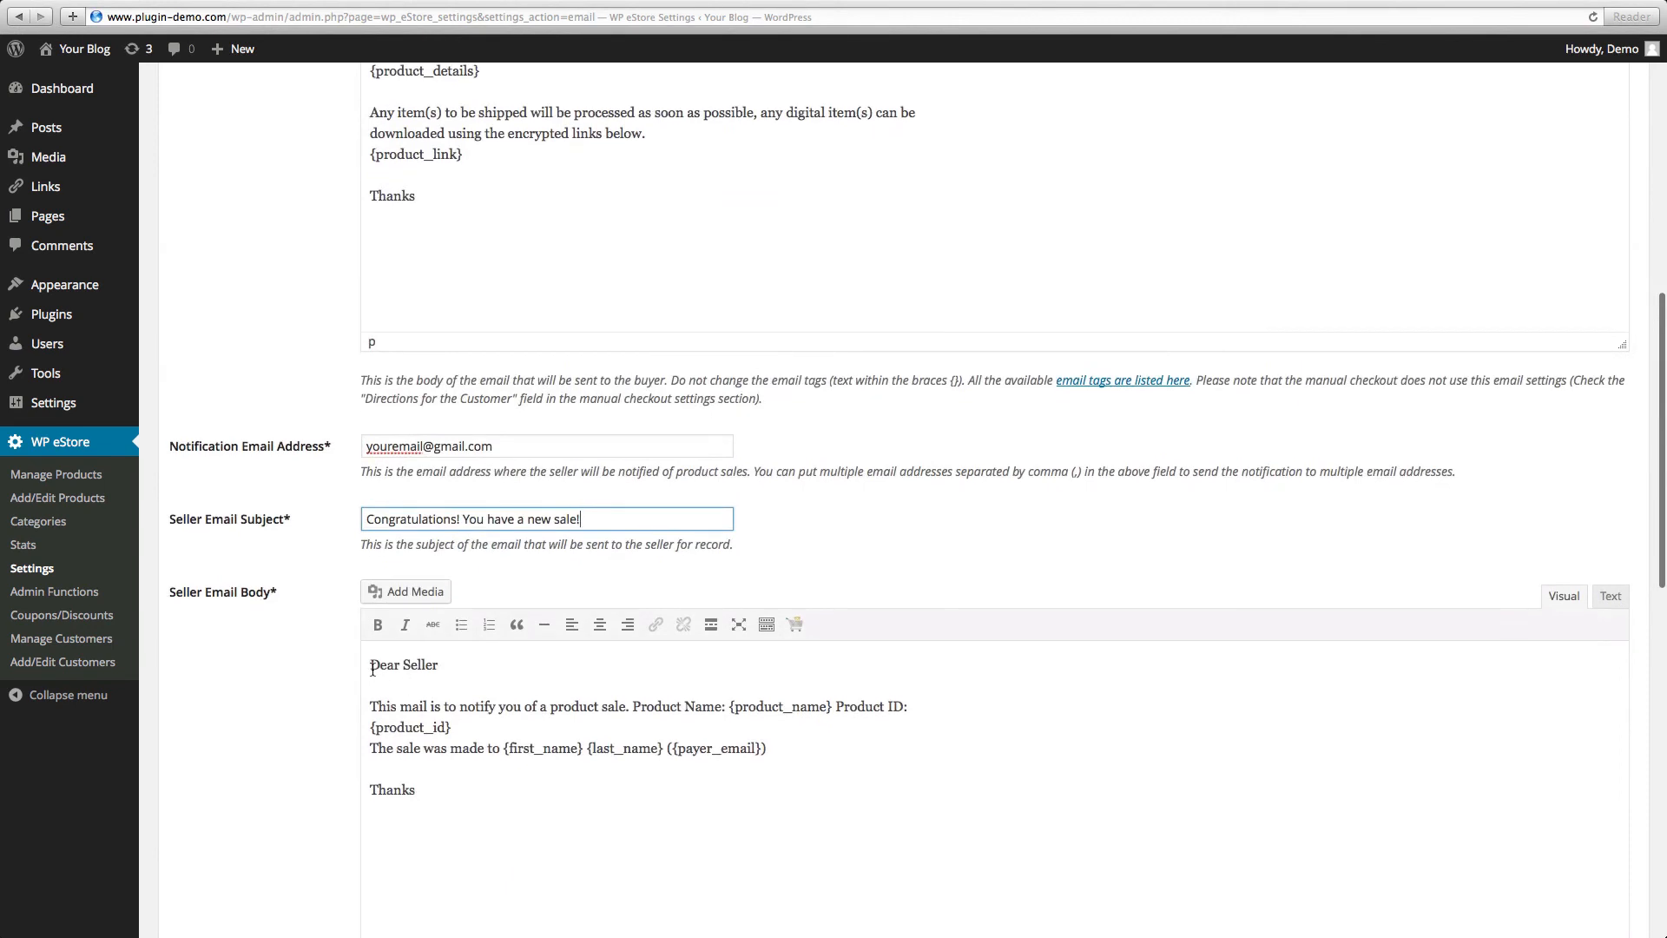
pyautogui.moveTo(372, 664); pyautogui.dragTo(729, 819)
pyautogui.click(729, 825)
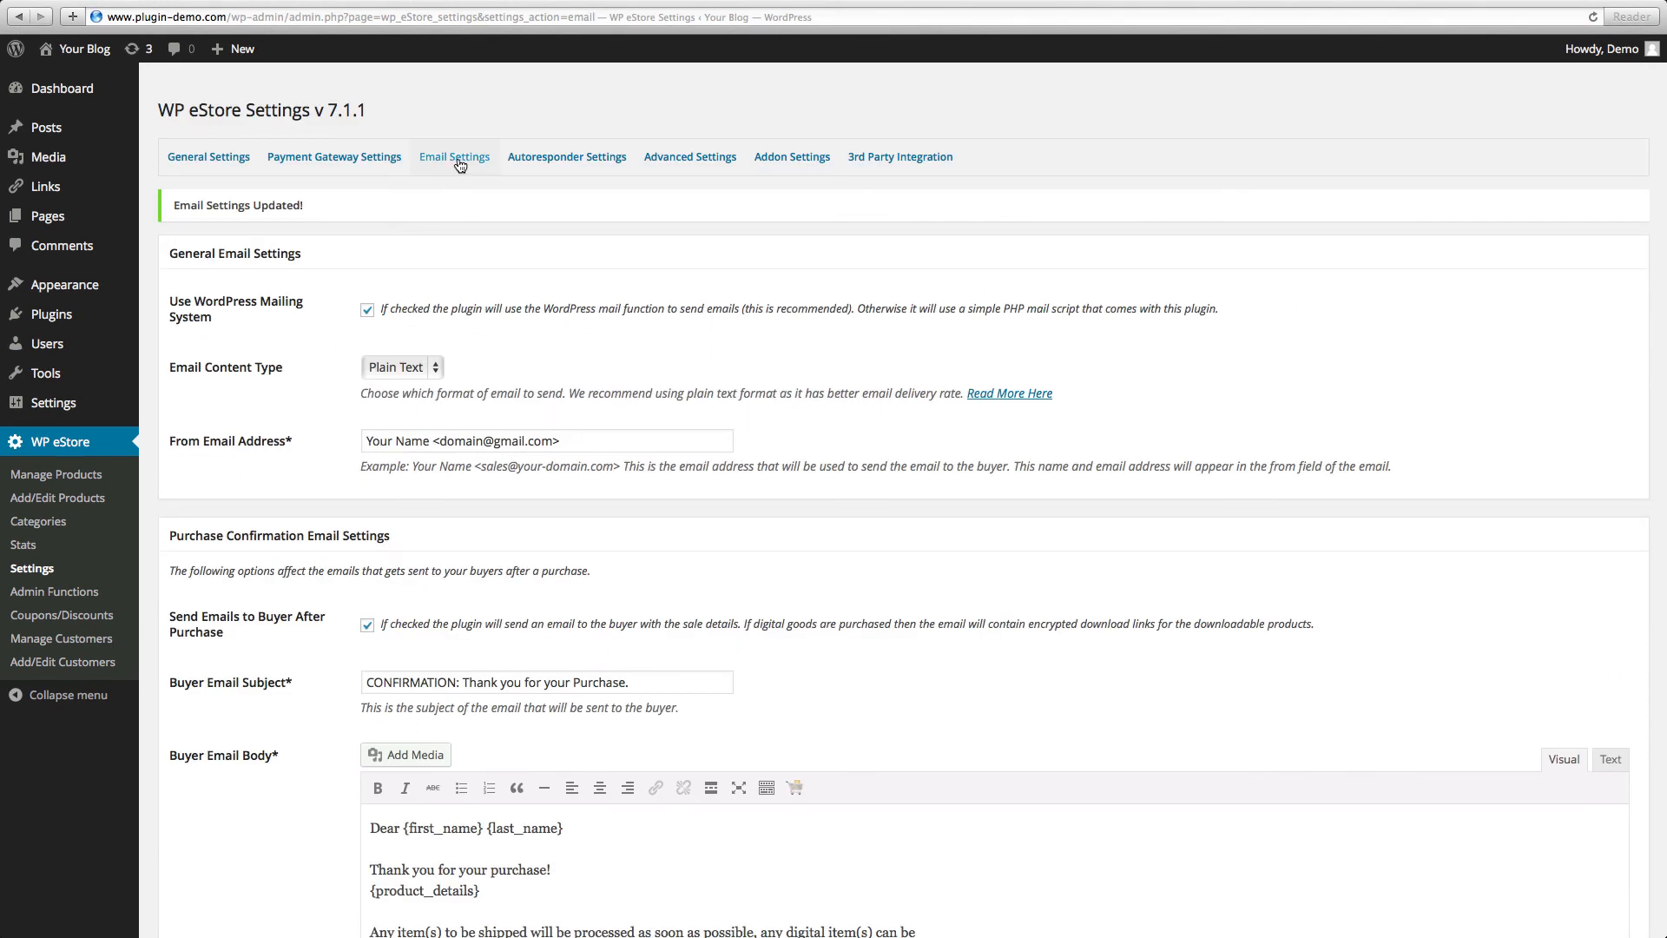
# Review the AWeber, MailChimp, GetResponse and generic autoresponder integration options, all left unchecked
pyautogui.click(551, 157)
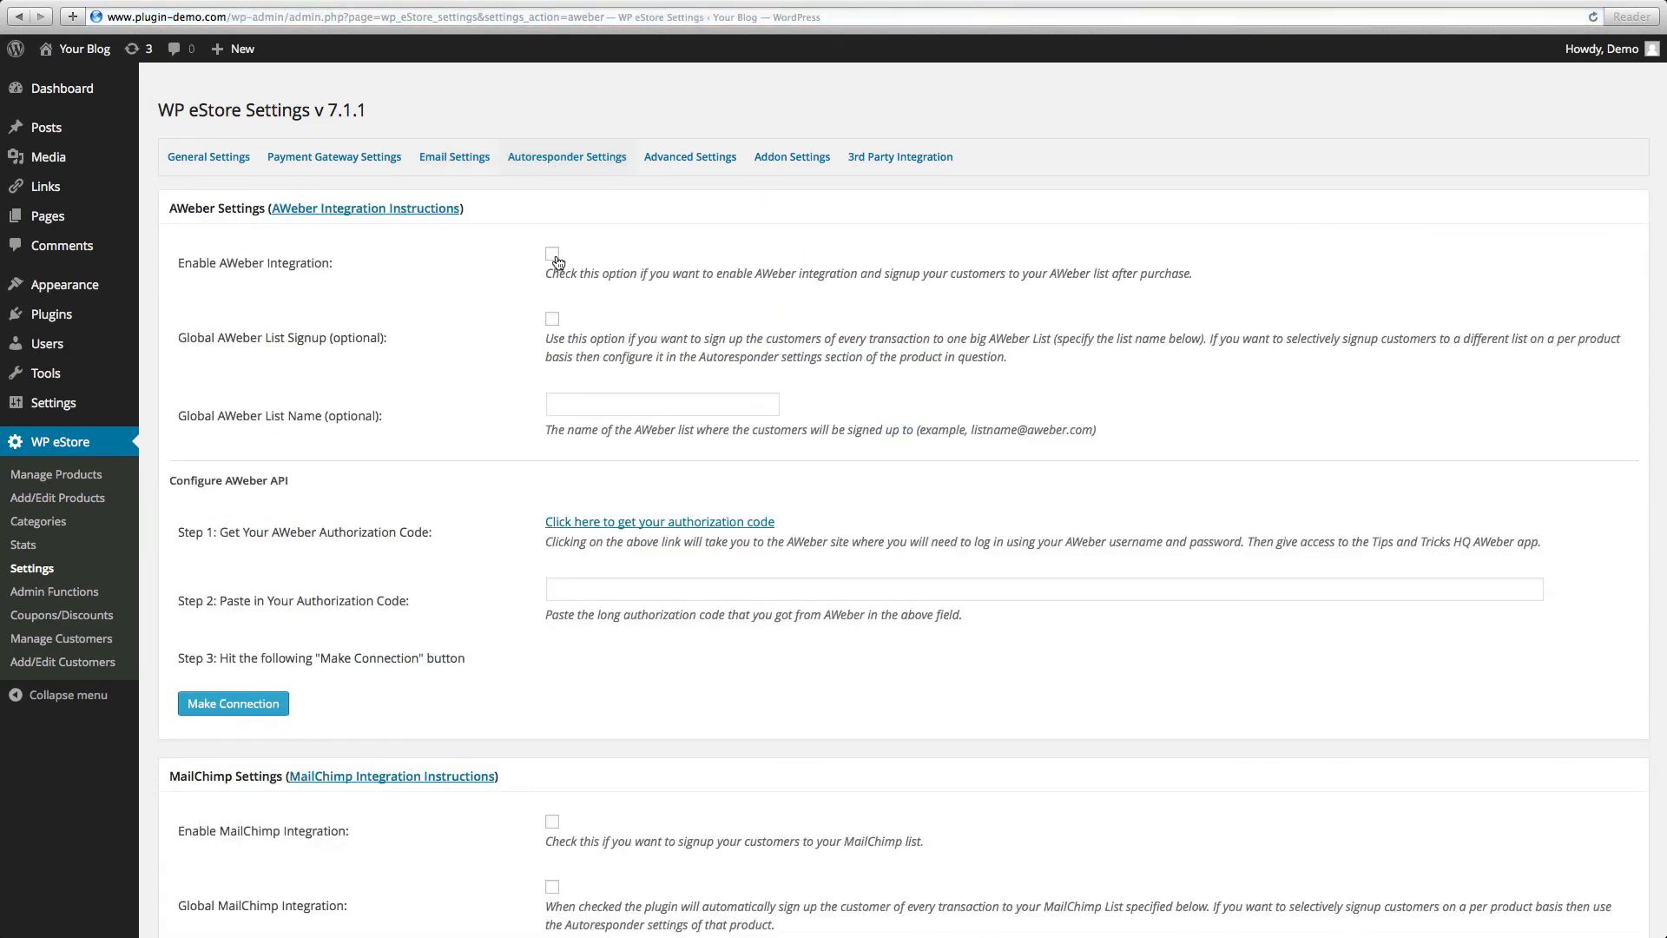
pyautogui.scroll(-2, 490, 481)
pyautogui.scroll(-2, 490, 480)
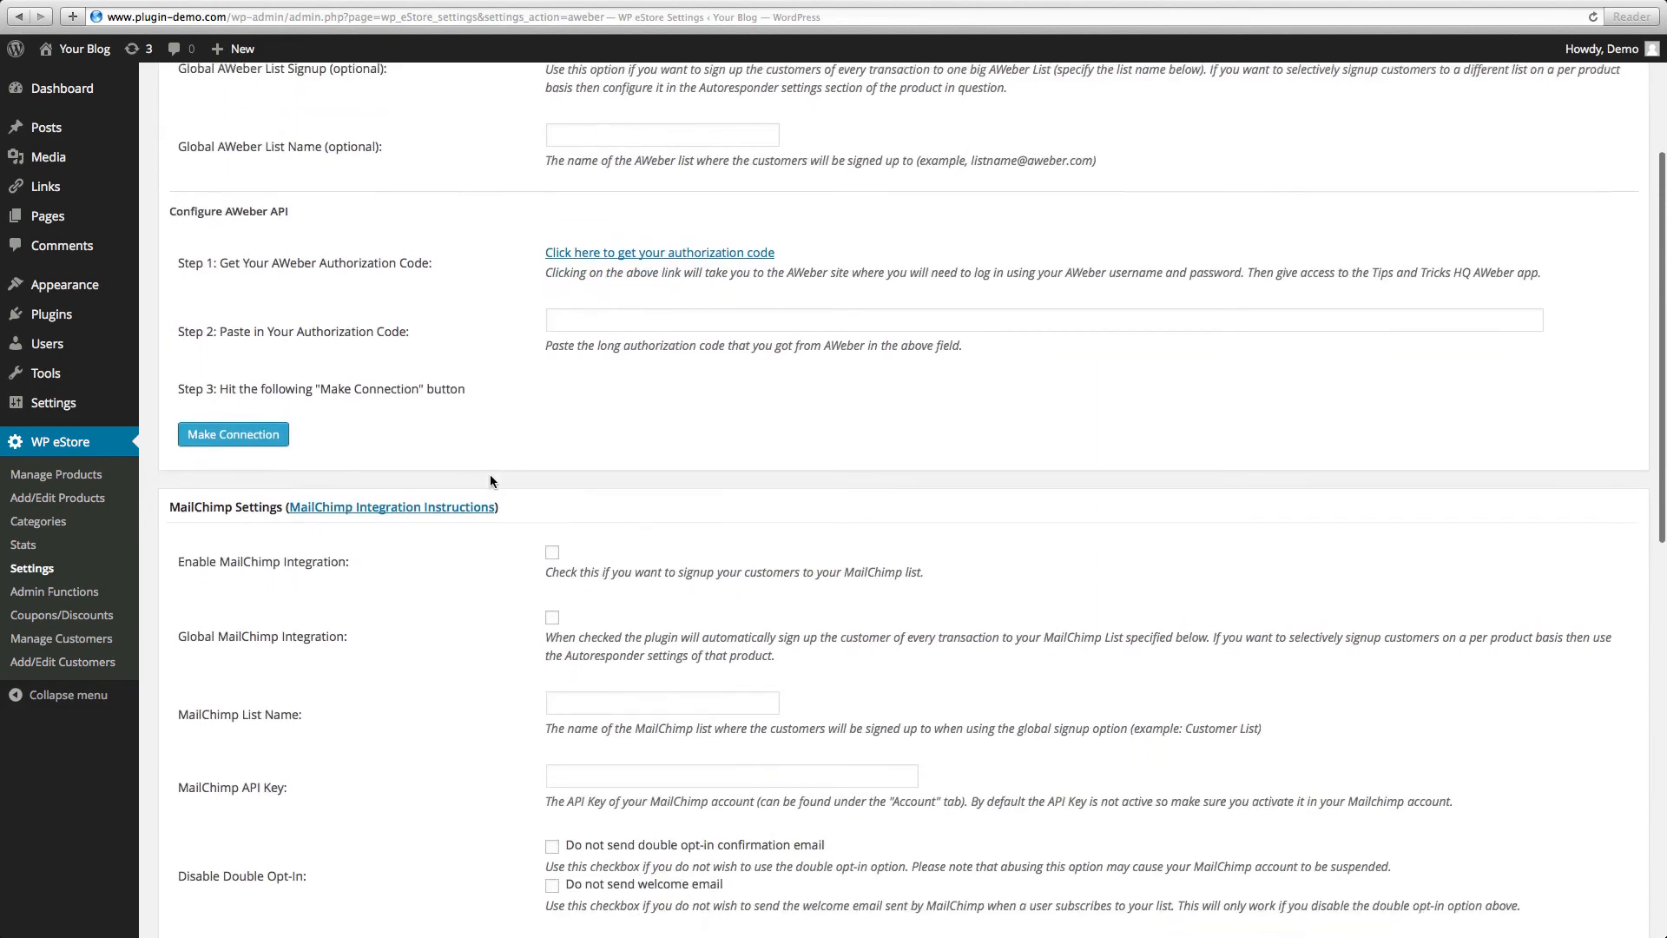
pyautogui.scroll(-2, 490, 480)
pyautogui.scroll(-2, 489, 480)
pyautogui.scroll(-2, 490, 481)
pyautogui.scroll(-2, 491, 481)
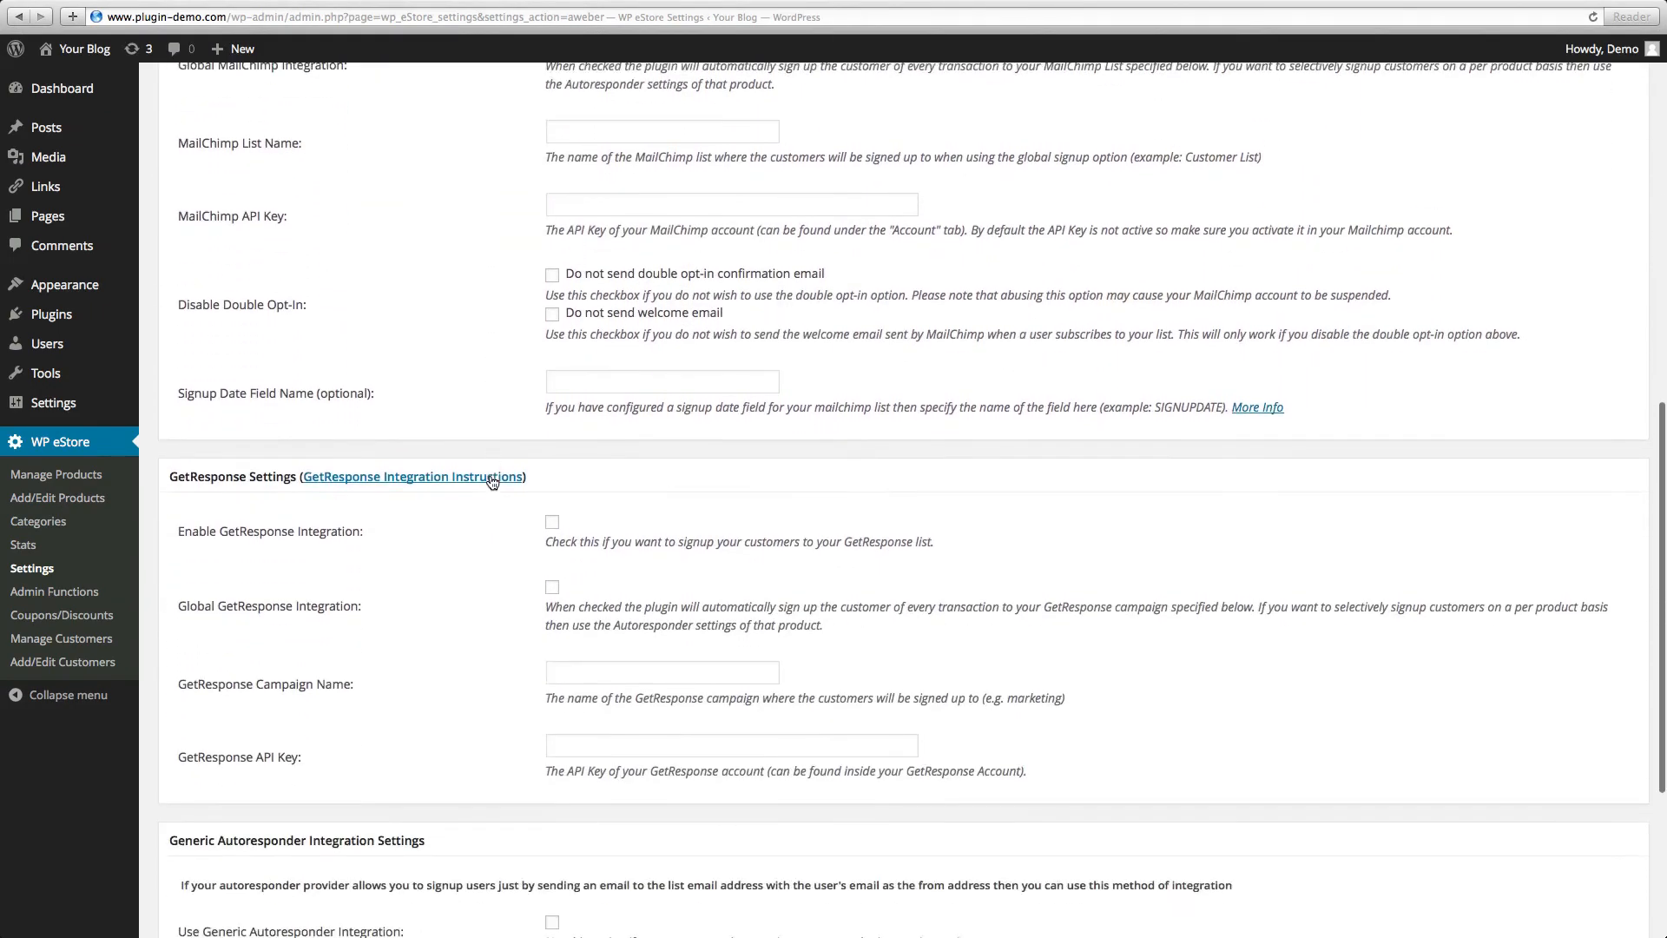
pyautogui.scroll(-1, 491, 481)
pyautogui.scroll(-1, 491, 481)
pyautogui.scroll(-2, 489, 482)
pyautogui.scroll(-1, 490, 481)
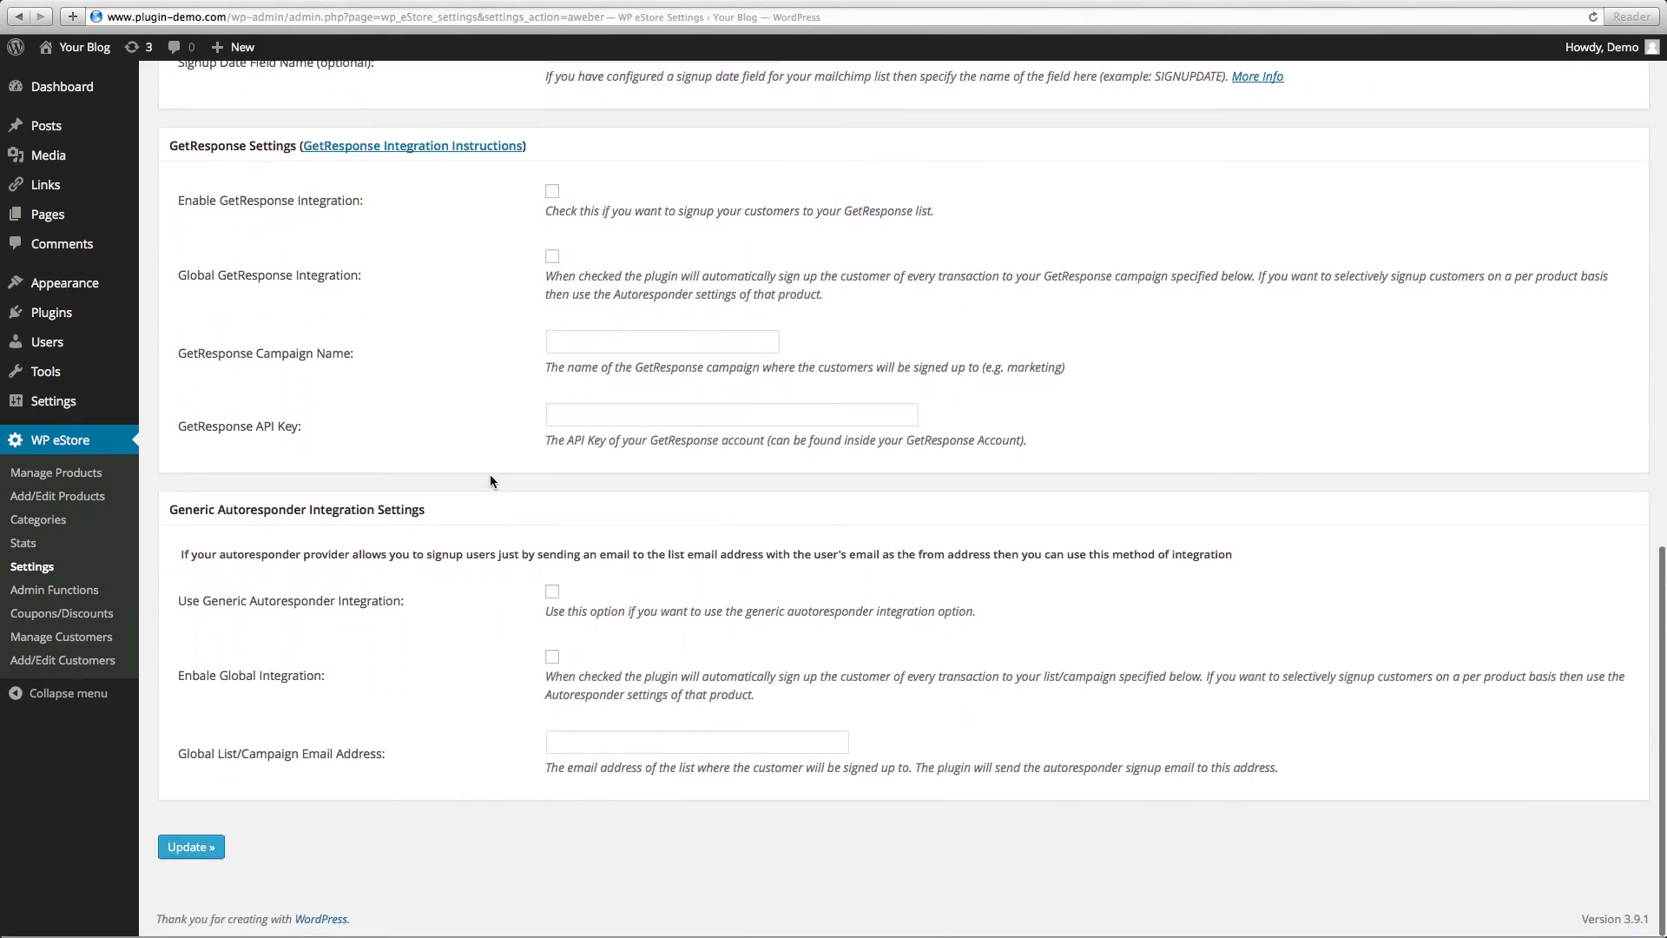
pyautogui.scroll(3, 491, 481)
pyautogui.scroll(3, 490, 481)
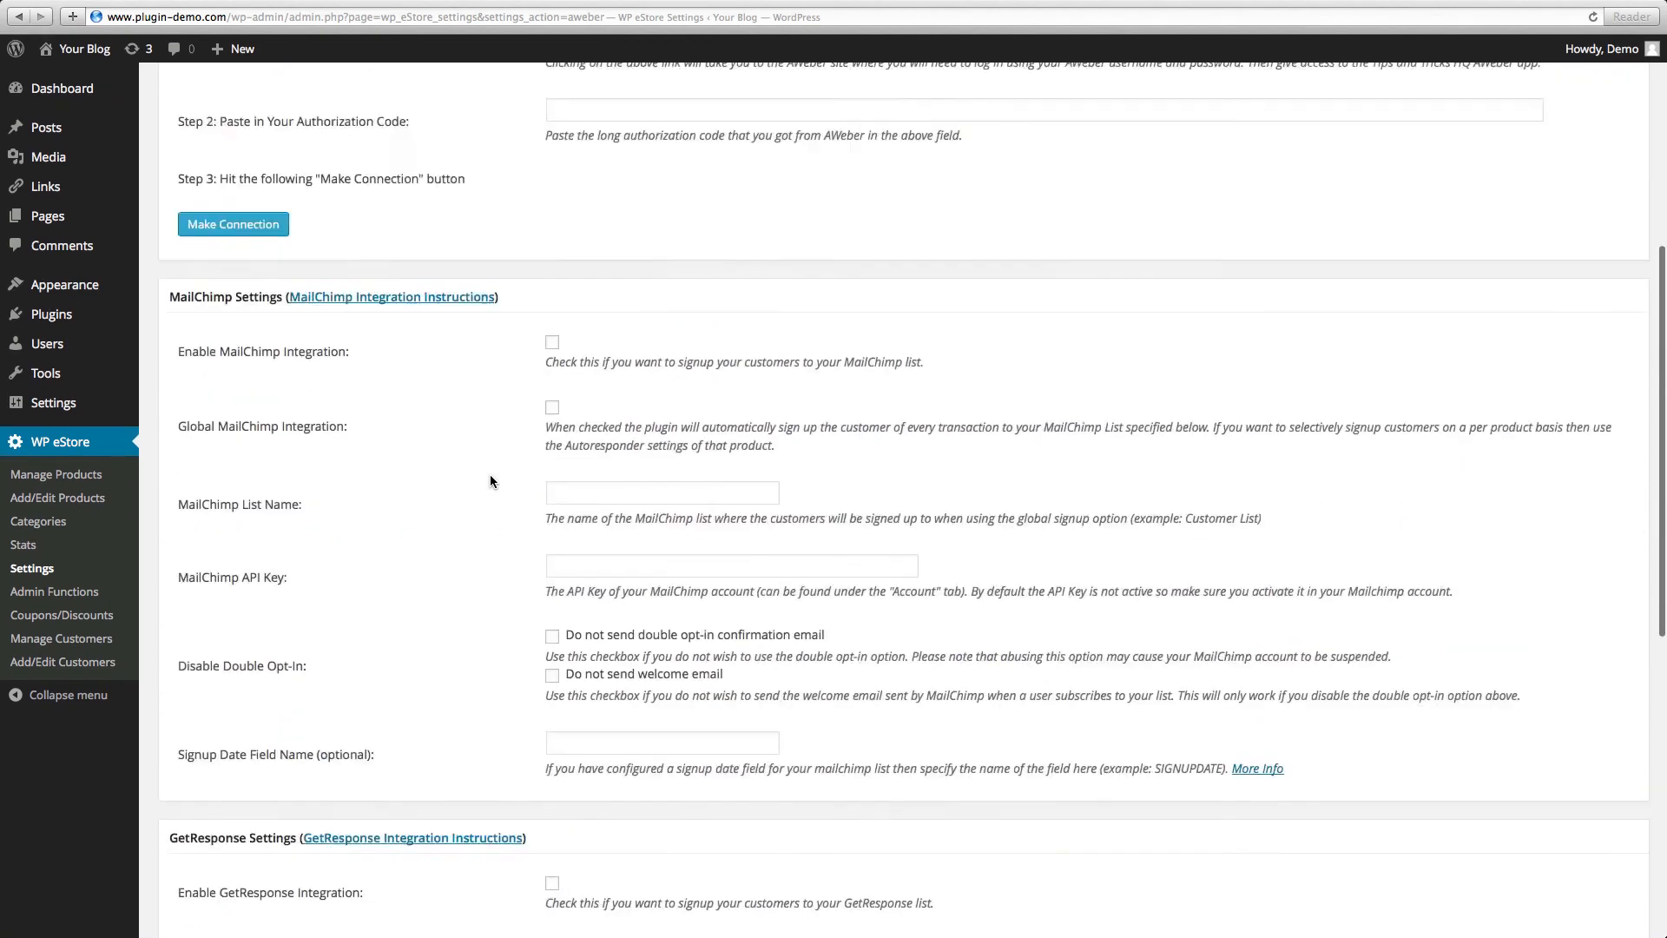
pyautogui.scroll(3, 489, 480)
pyautogui.scroll(3, 489, 481)
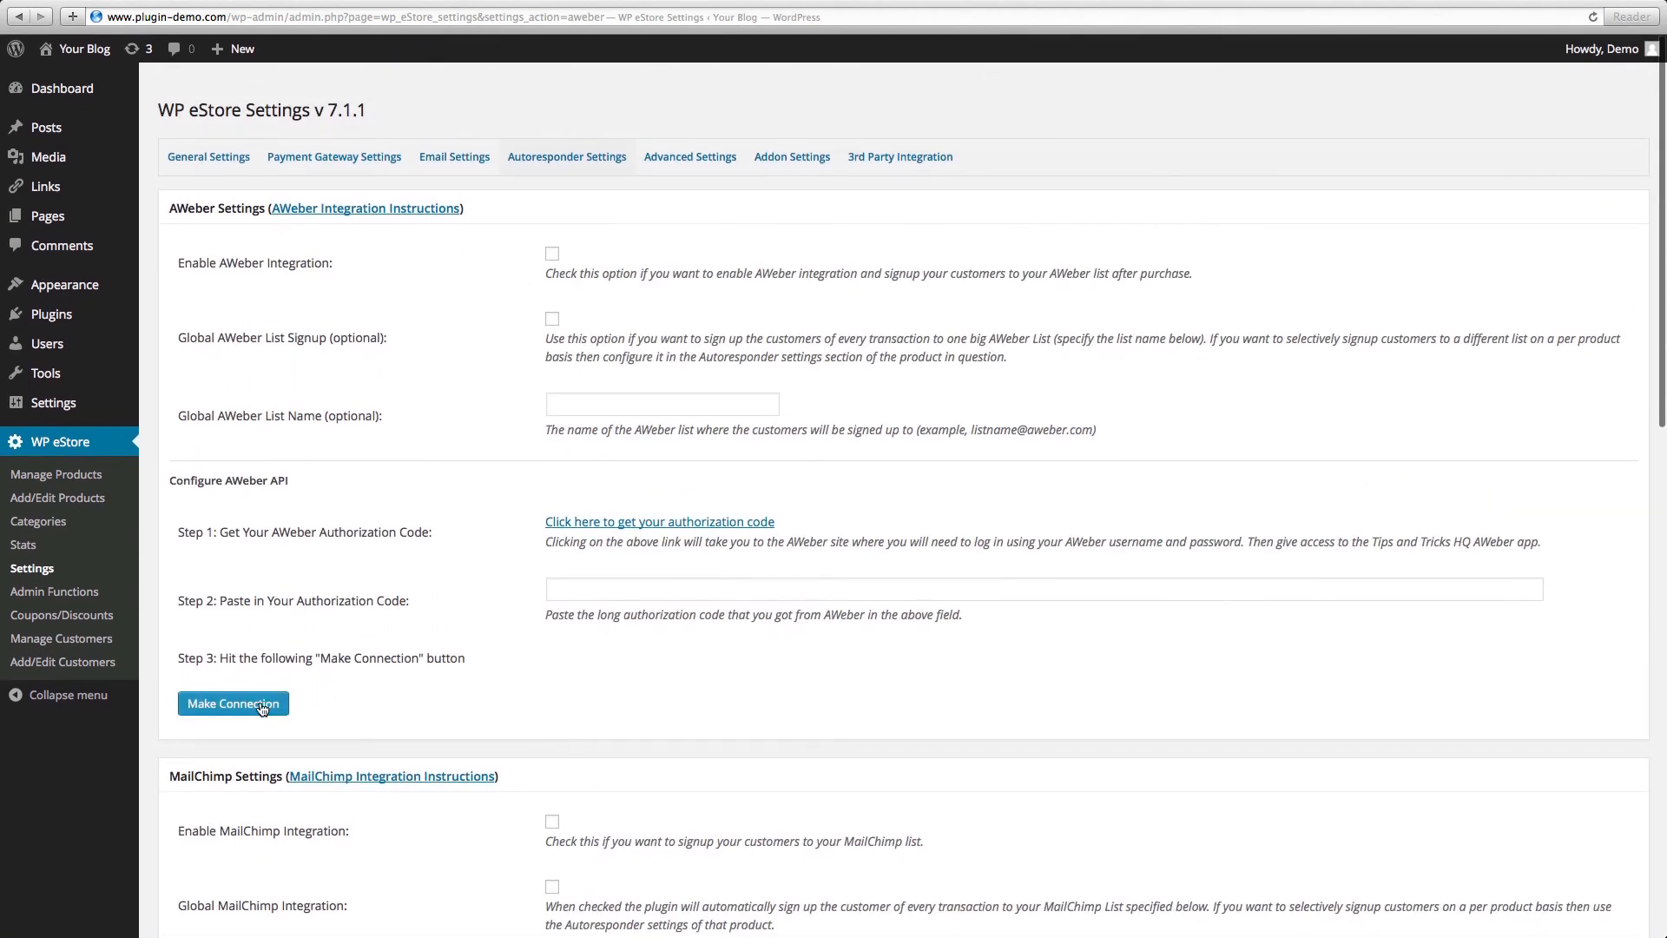